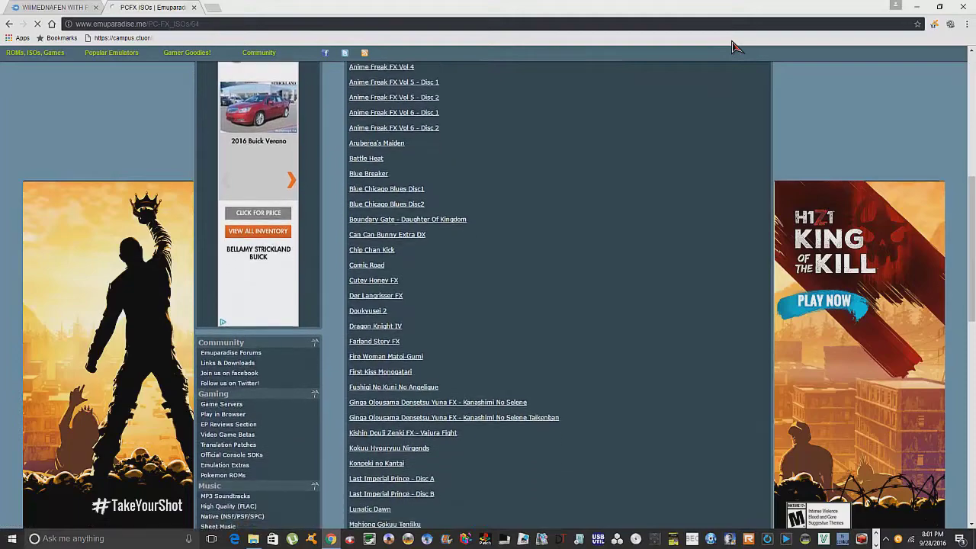
Step: Look through the PC-FX ISO list on Emuparadise, including the Tyoushin Heiki Zeroigar entry, from the titles down to the end
{"action": "scroll", "coordinate": [732, 48], "scroll_direction": "down", "scroll_amount": 5}
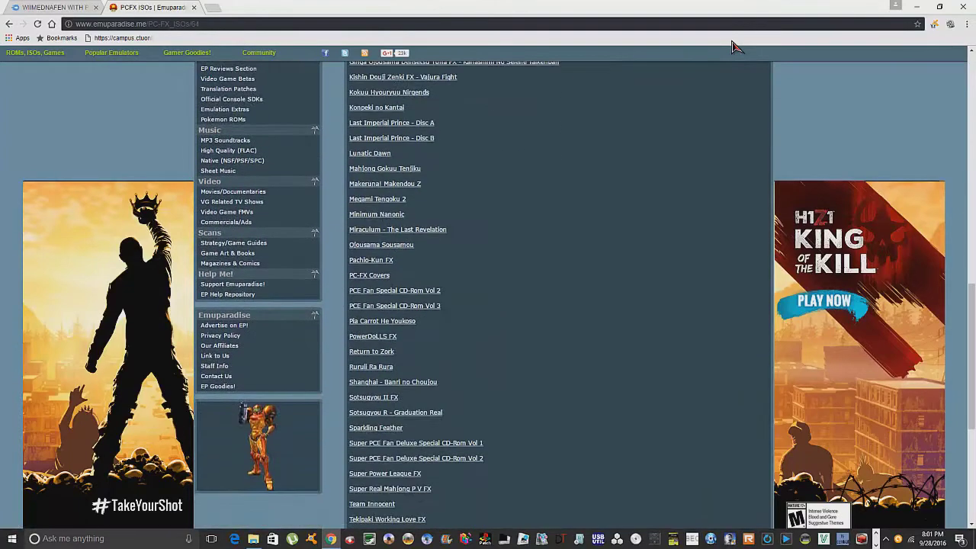
{"action": "scroll", "coordinate": [732, 48], "scroll_direction": "down", "scroll_amount": 1}
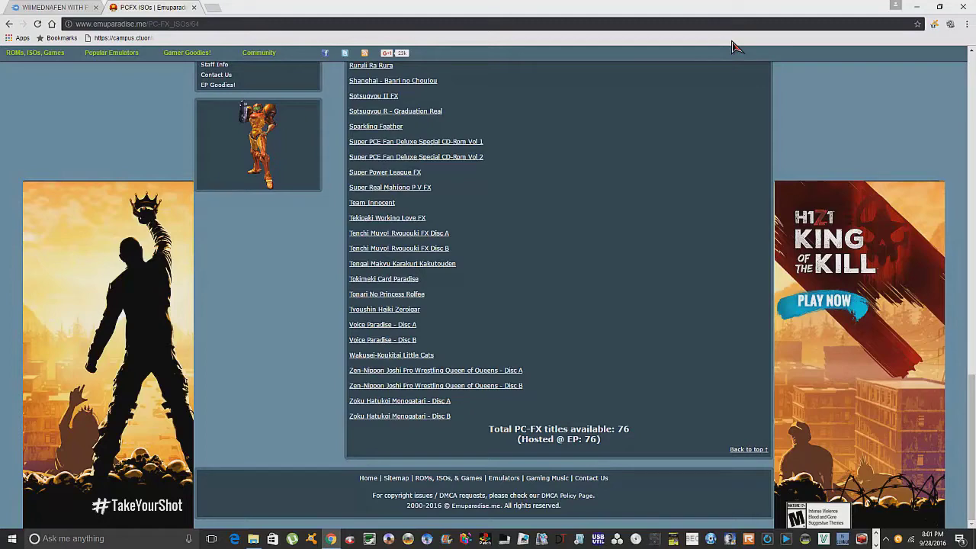
{"action": "scroll", "coordinate": [732, 48], "scroll_direction": "up", "scroll_amount": 2}
{"action": "scroll", "coordinate": [732, 47], "scroll_direction": "down", "scroll_amount": 1}
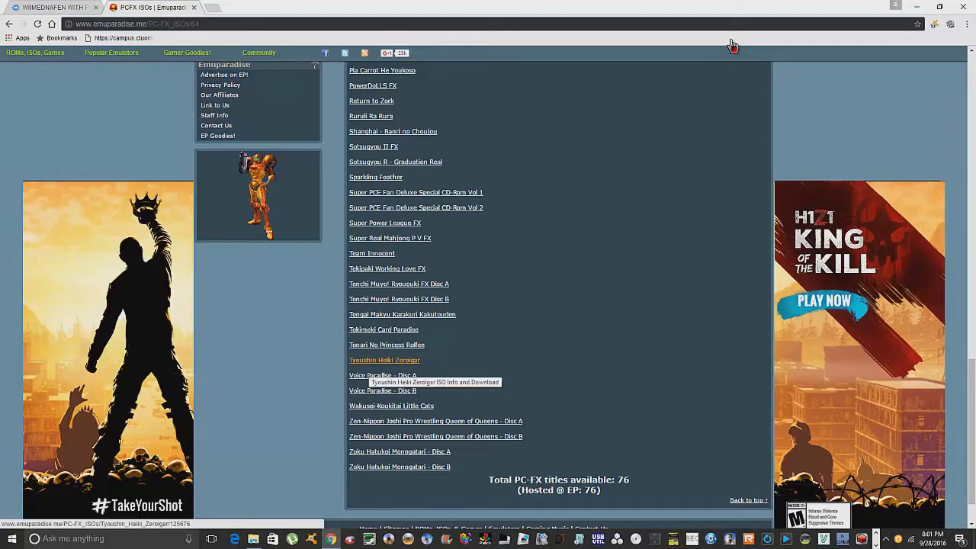
{"action": "scroll", "coordinate": [731, 46], "scroll_direction": "up", "scroll_amount": 4}
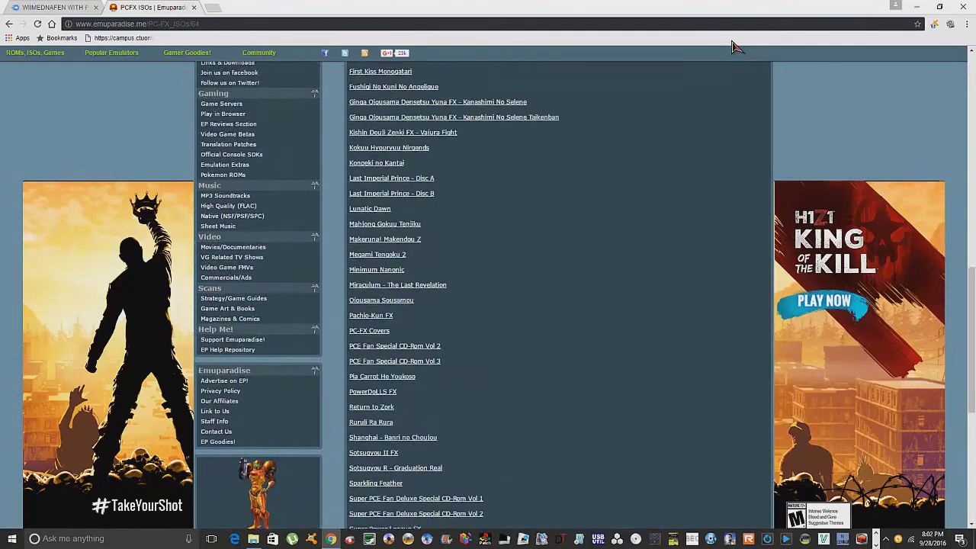
{"action": "scroll", "coordinate": [732, 45], "scroll_direction": "up", "scroll_amount": 5}
{"action": "scroll", "coordinate": [732, 46], "scroll_direction": "up", "scroll_amount": 5}
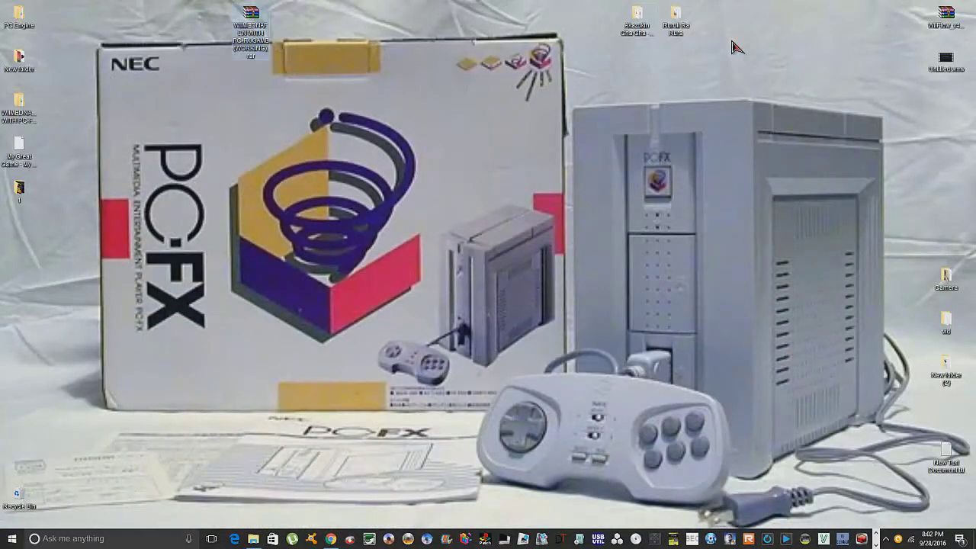
Step: Place the WIIMEDNAFEN WITH PC-FX GAME (WORKING) folder below its archive on the desktop and open its inner WIIMEDNAFAN WITH PC-NX GAME (WORKING) folder
{"action": "left_click_drag", "start_coordinate": [601, 18], "coordinate": [695, 35]}
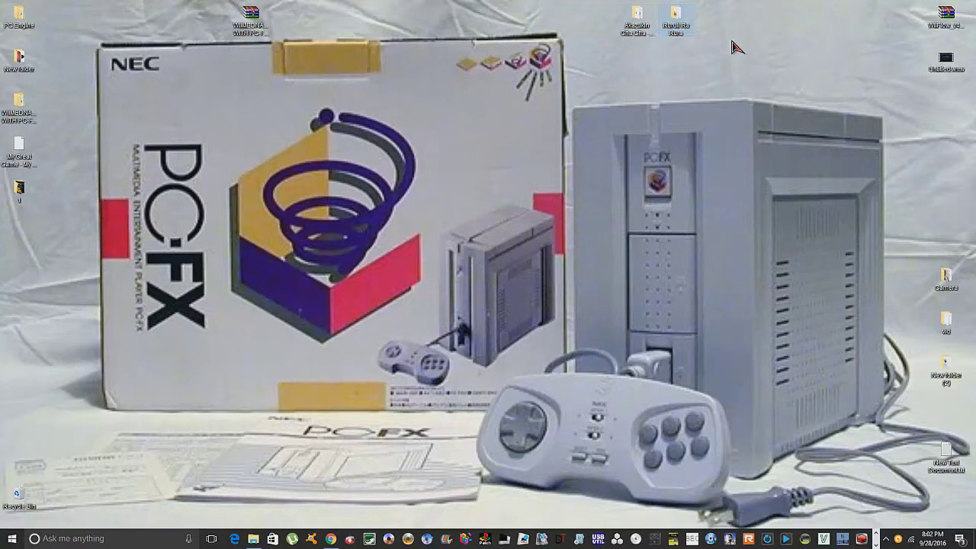
{"action": "mouse_move", "coordinate": [19, 102]}
{"action": "left_mouse_down"}
{"action": "mouse_move", "coordinate": [178, 118]}
{"action": "mouse_move", "coordinate": [251, 62]}
{"action": "left_mouse_up"}
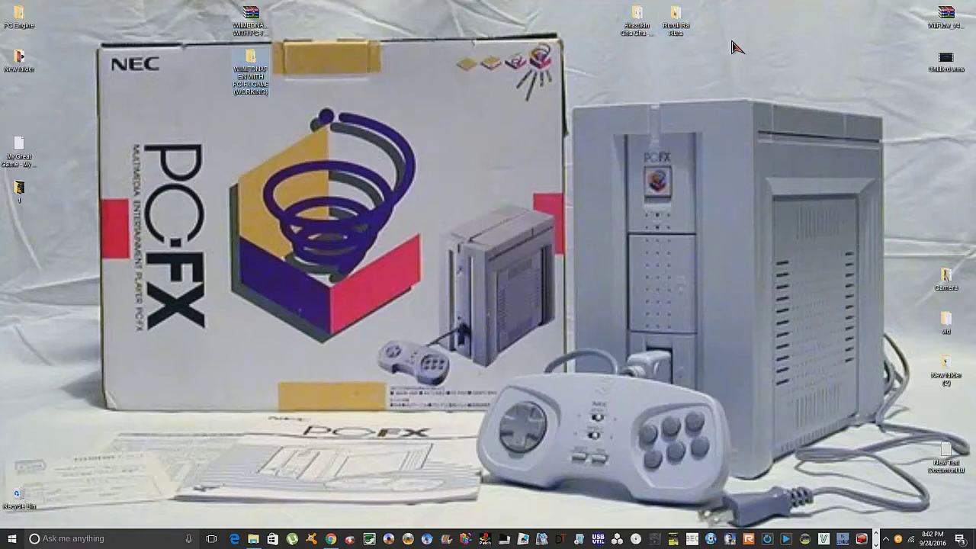
{"action": "double_click", "coordinate": [251, 62]}
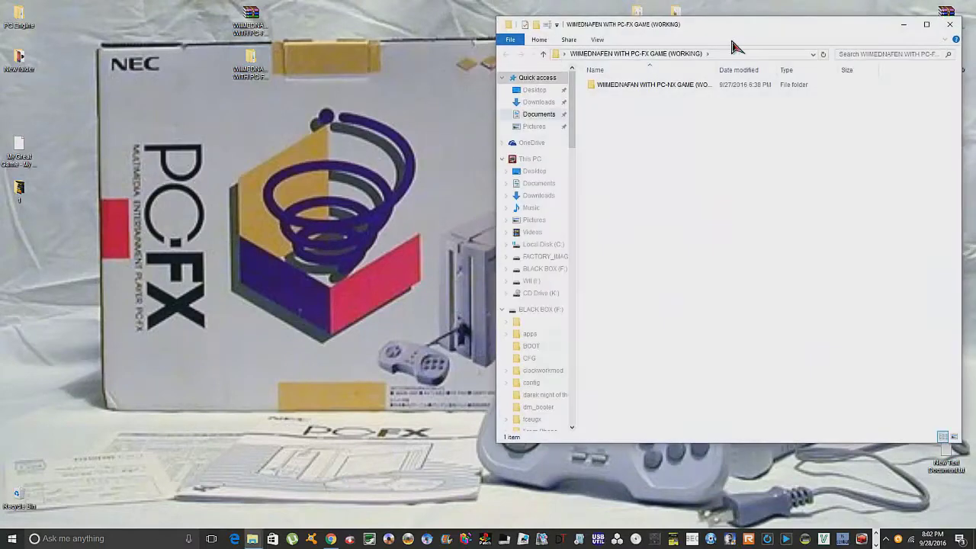
{"action": "left_click_drag", "start_coordinate": [730, 31], "coordinate": [245, 19]}
{"action": "double_click", "coordinate": [168, 74]}
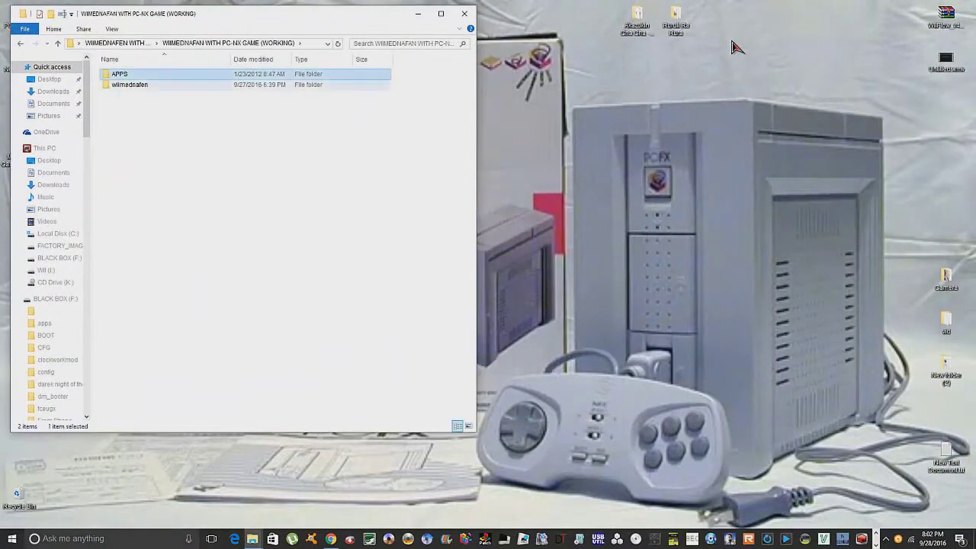
Step: Check what the package's APPS folder contains, return to the package root and open the wiimednafen folder
{"action": "key", "text": "Return"}
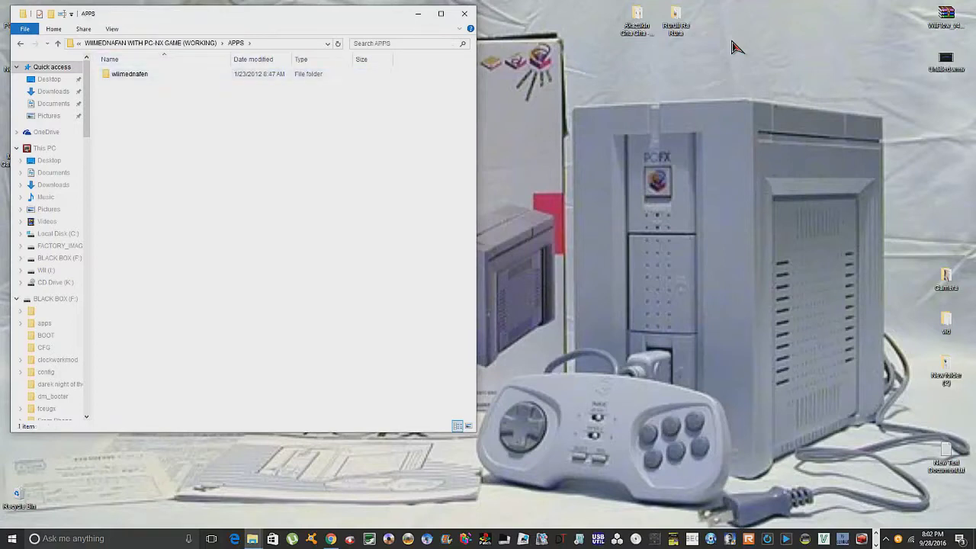
{"action": "key", "text": "BackSpace"}
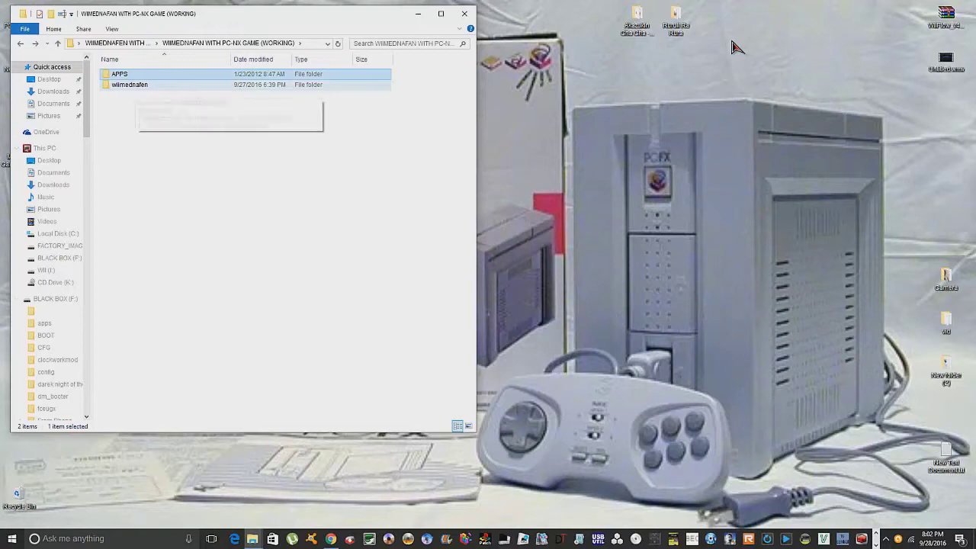
{"action": "key", "text": "Down"}
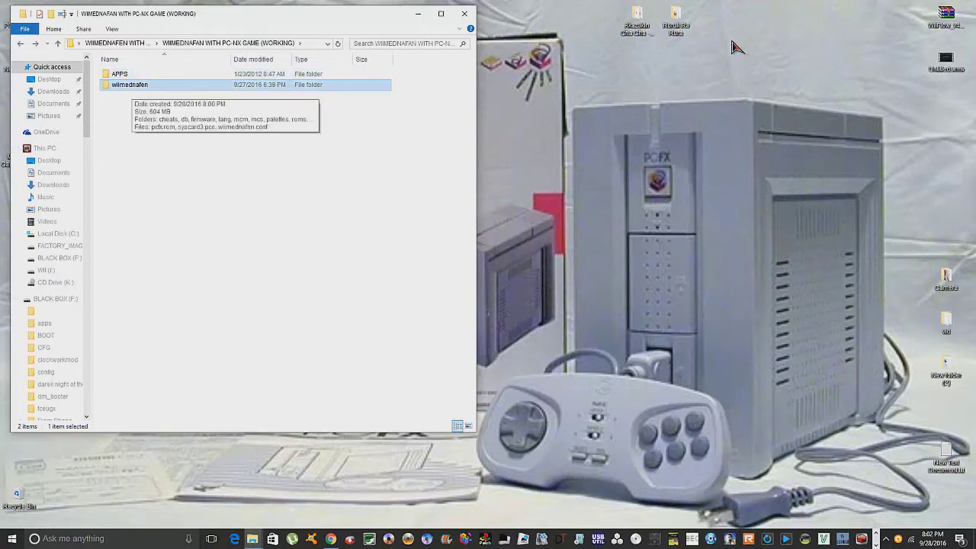
{"action": "key", "text": "Return"}
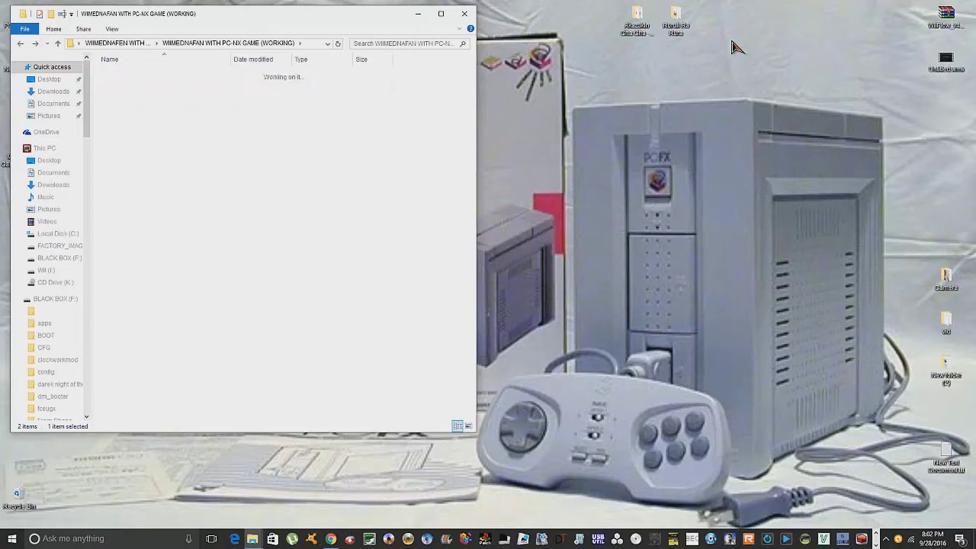
{"action": "key", "text": "p"}
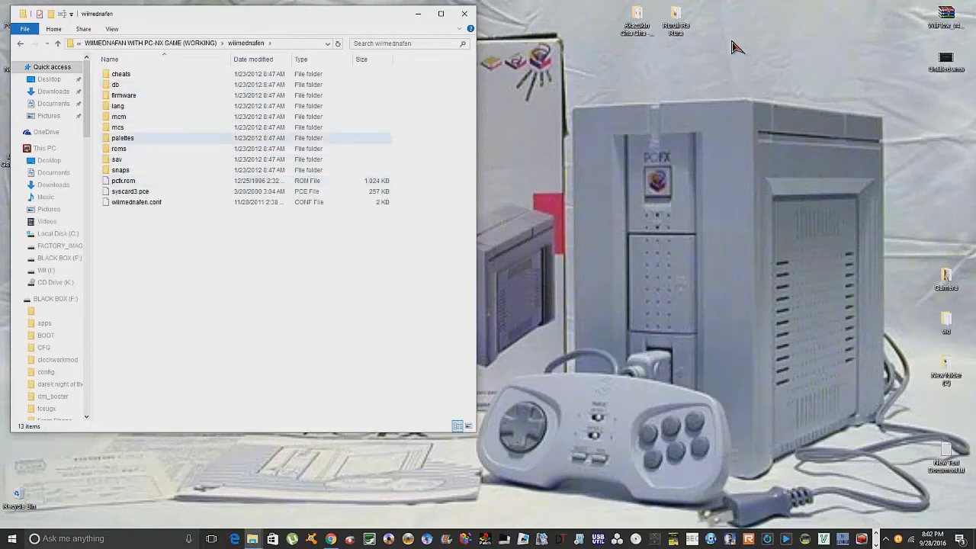
Step: Open the Tyoushin Heiki Zeroigar game folder inside roms > PC-FX to view its disc image files
{"action": "key", "text": "r"}
{"action": "key", "text": "Return"}
{"action": "key", "text": "s"}
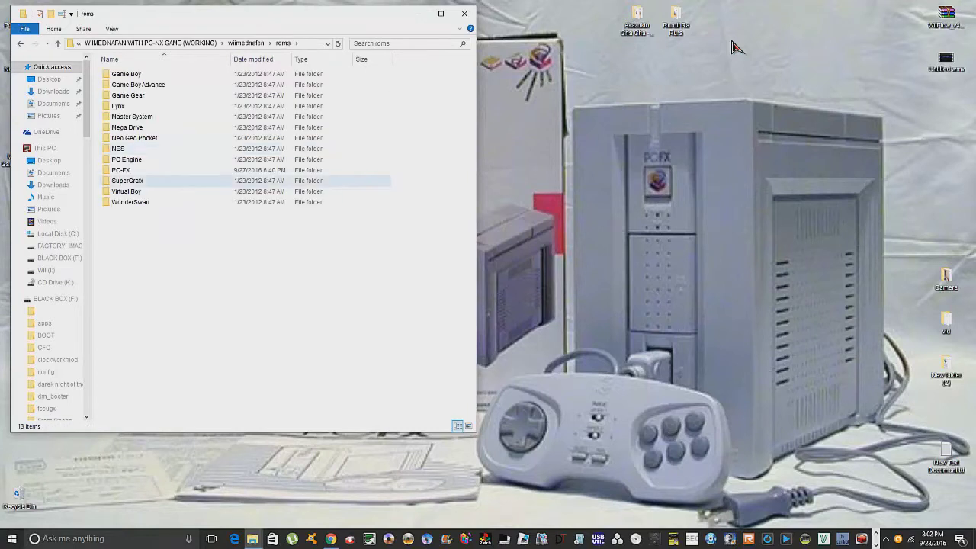
{"action": "key", "text": "Up"}
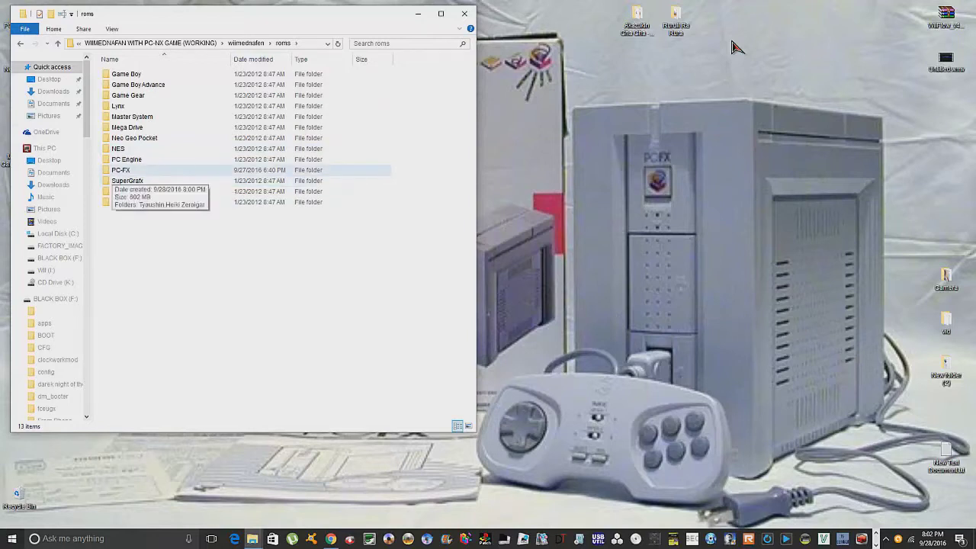
{"action": "key", "text": "Return"}
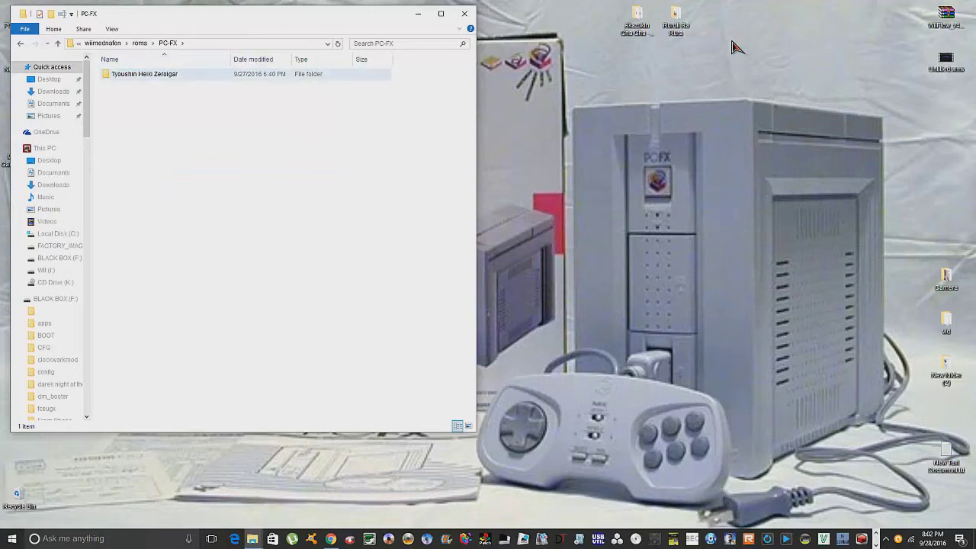
{"action": "key", "text": "Down"}
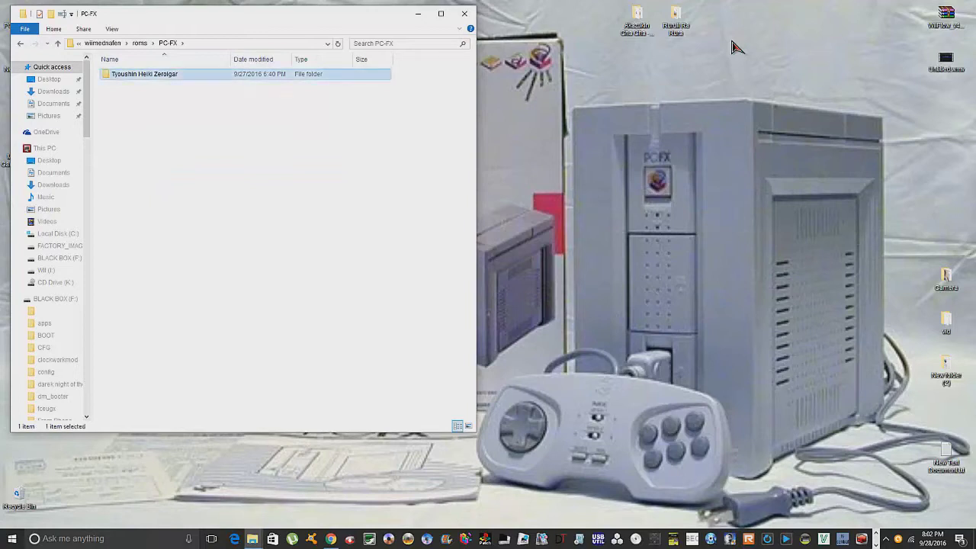
{"action": "key", "text": "Return"}
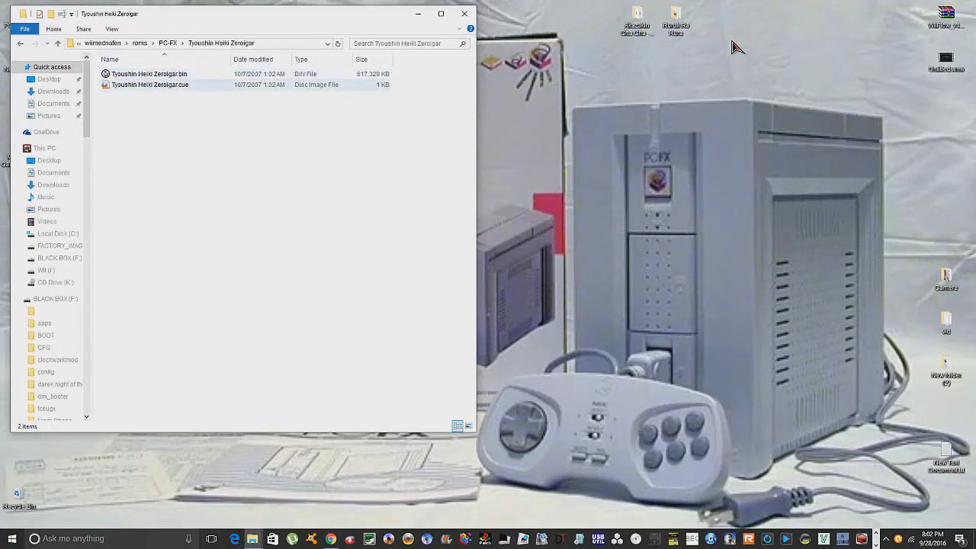
Step: Return to the wiimednafen folder and point out the pcfx.rom BIOS file
{"action": "key", "text": "alt+Up"}
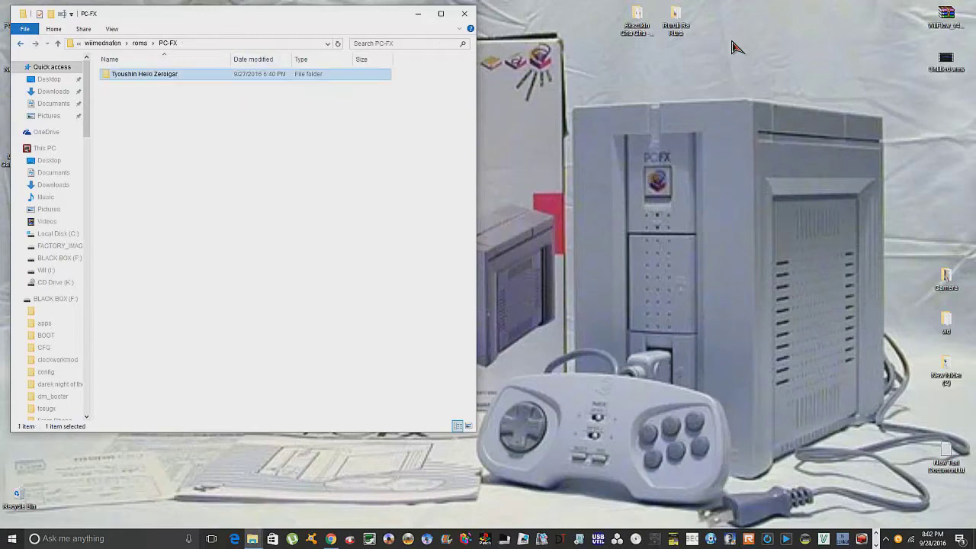
{"action": "key", "text": "alt+Up"}
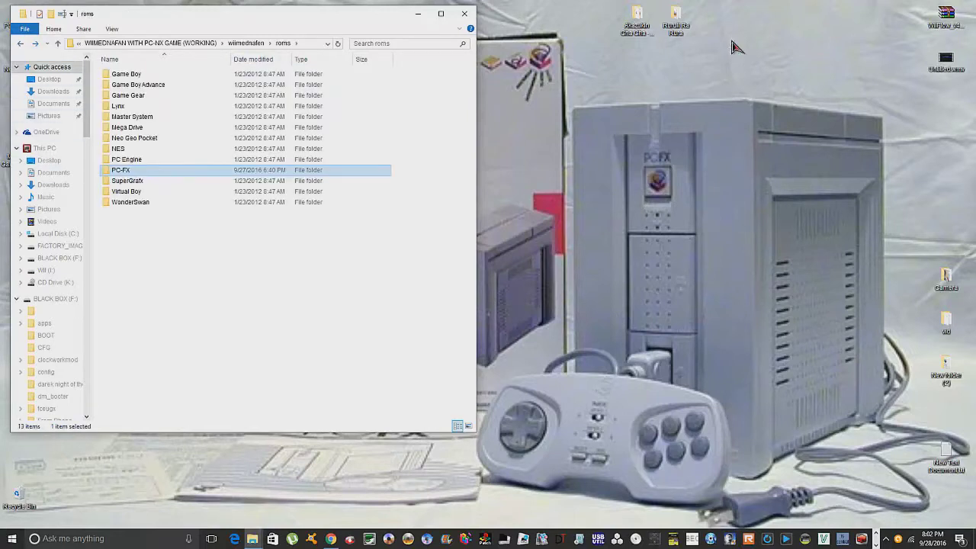
{"action": "key", "text": "alt+Up"}
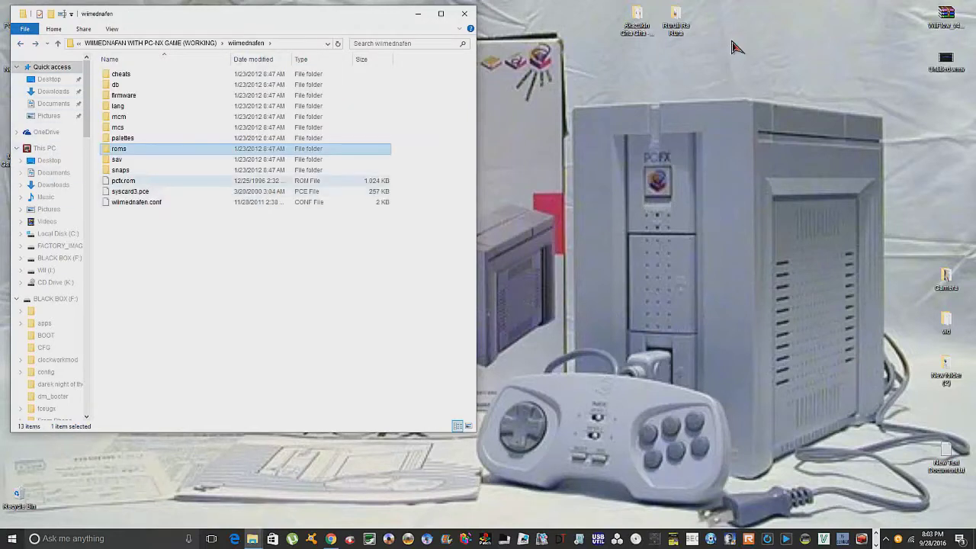
{"action": "key", "text": "Down"}
{"action": "key", "text": "Down"}
{"action": "key", "text": "Down"}
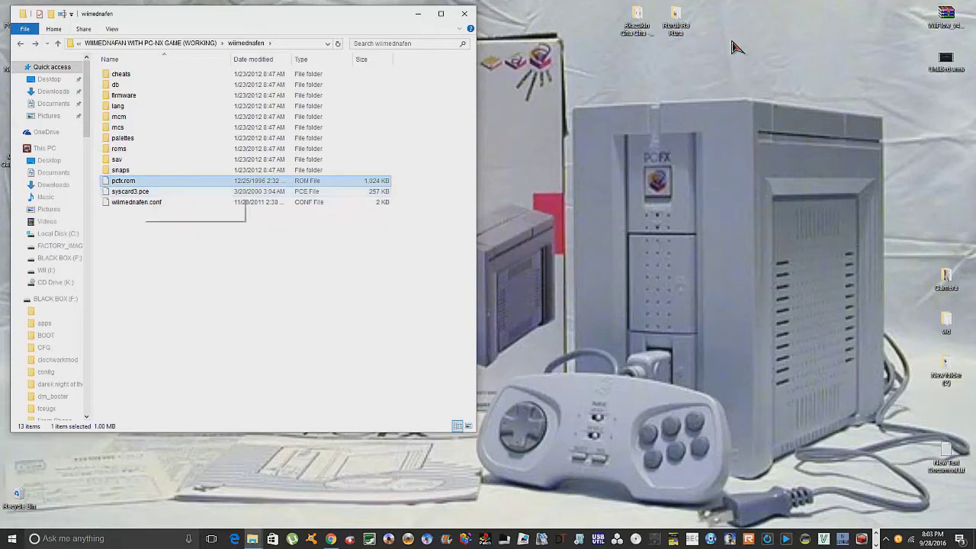
{"action": "key", "text": "Escape"}
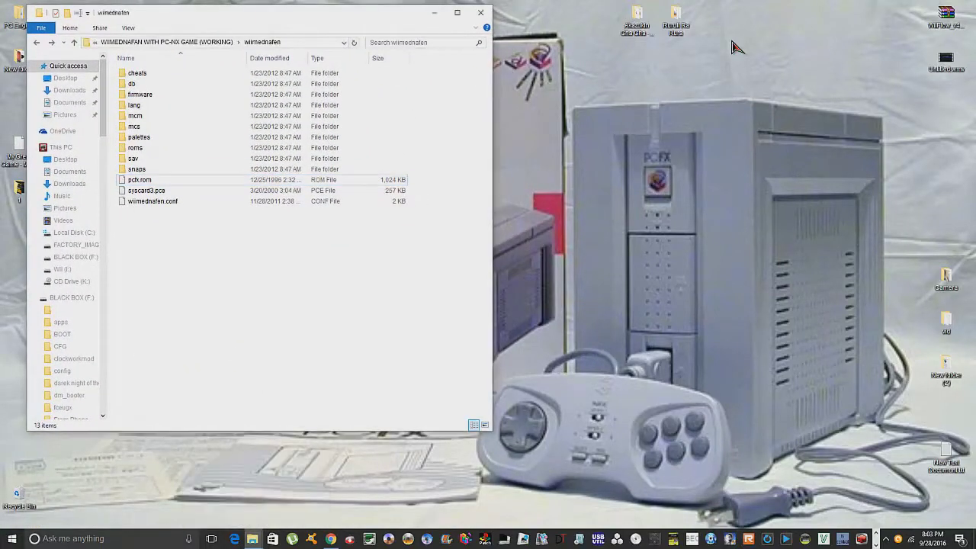
Step: Minimize the BLACK BOX (F:) window and place the WII (I:) drive window beside the wiimednafen window
{"action": "key", "text": "super+2"}
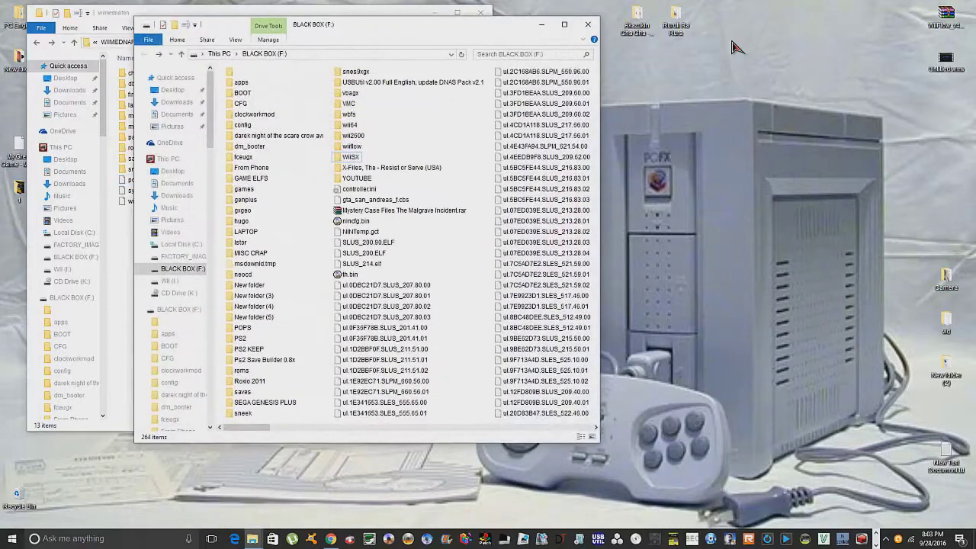
{"action": "left_click", "coordinate": [541, 25]}
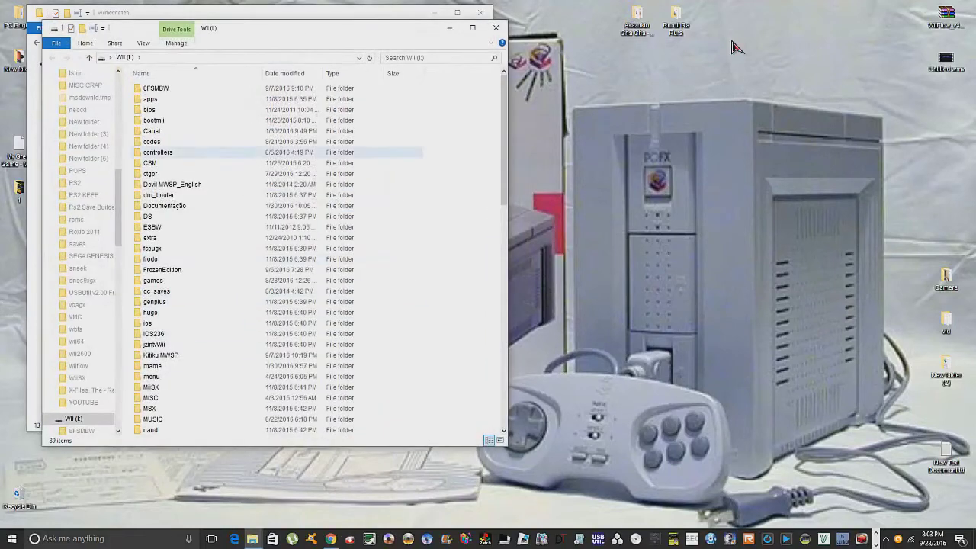
{"action": "left_click_drag", "start_coordinate": [245, 30], "coordinate": [699, 24]}
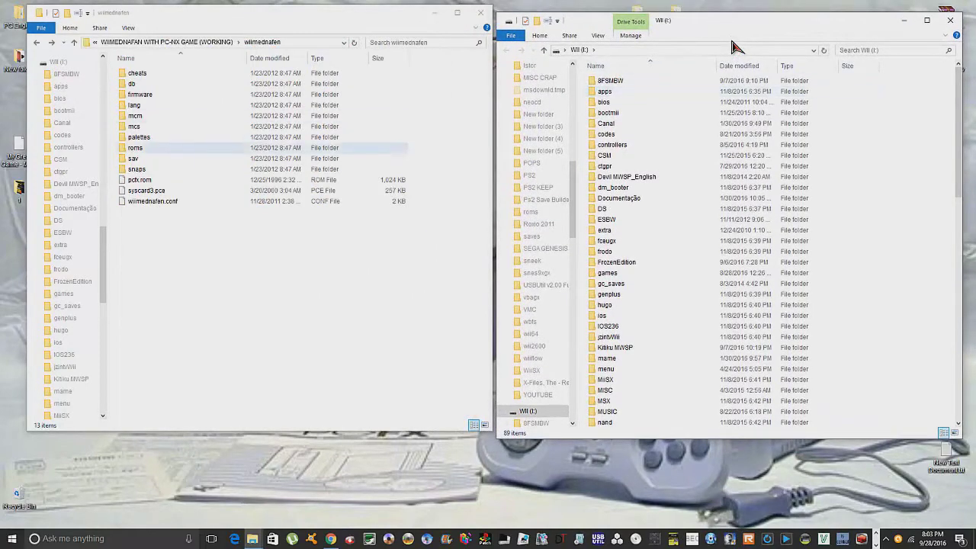
Step: Open the apps folder on the WII (I:) drive and the APPS folder in the extracted package
{"action": "key", "text": "alt+Tab"}
{"action": "key", "text": "BackSpace"}
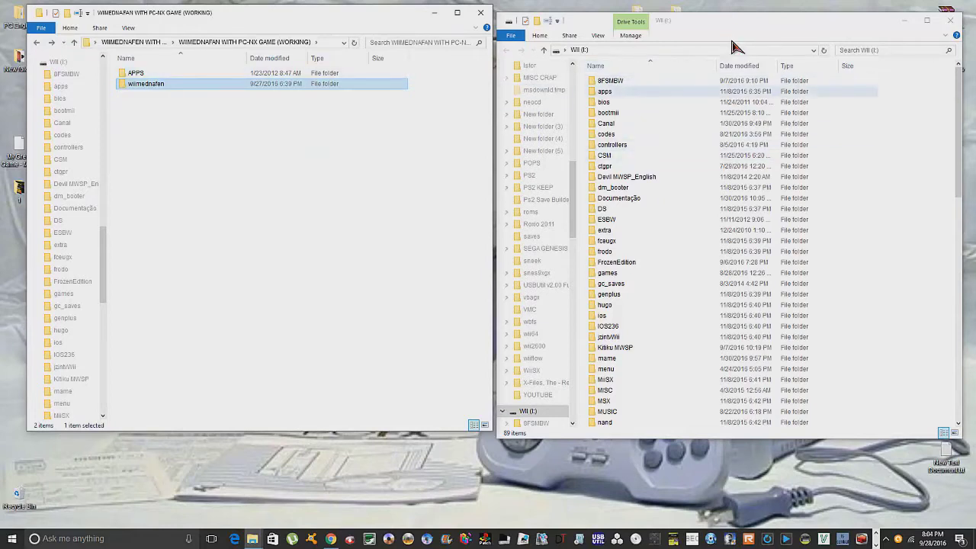
{"action": "left_click", "coordinate": [604, 91]}
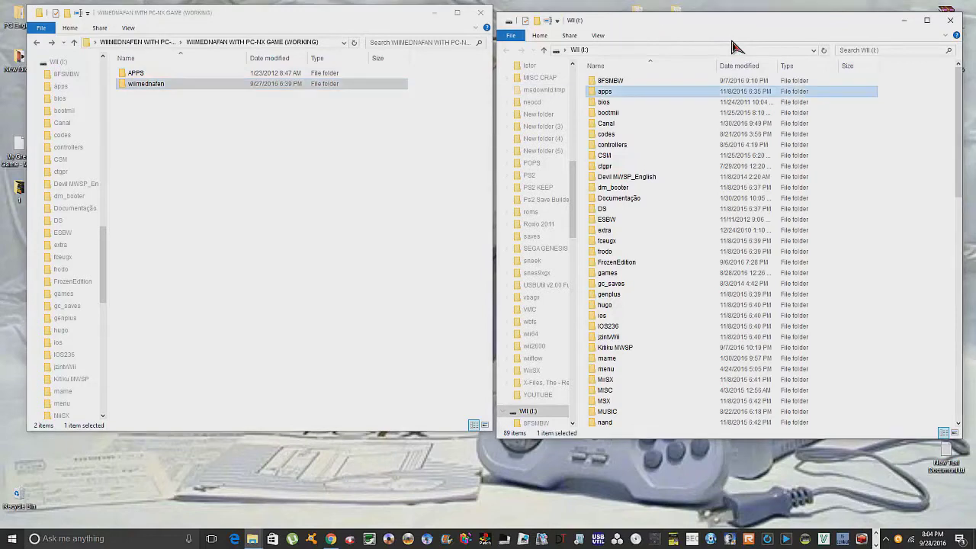
{"action": "left_click", "coordinate": [136, 73]}
{"action": "left_click_drag", "start_coordinate": [136, 72], "coordinate": [374, 77]}
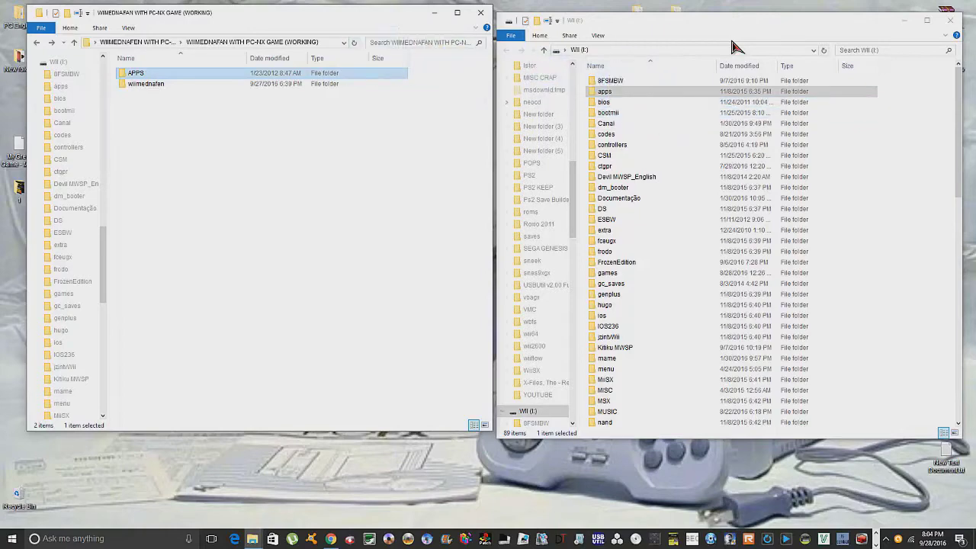
{"action": "key", "text": "Return"}
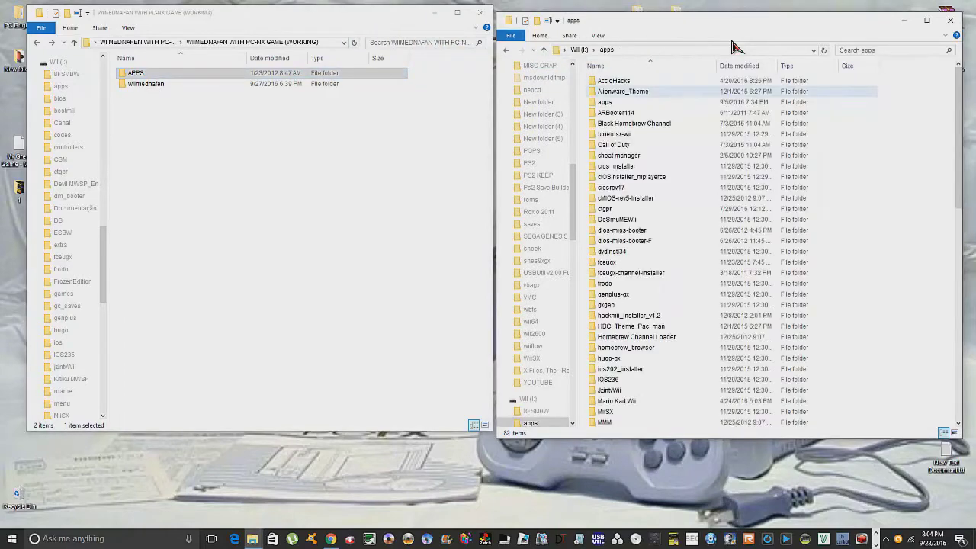
{"action": "key", "text": "alt+Tab"}
{"action": "key", "text": "Return"}
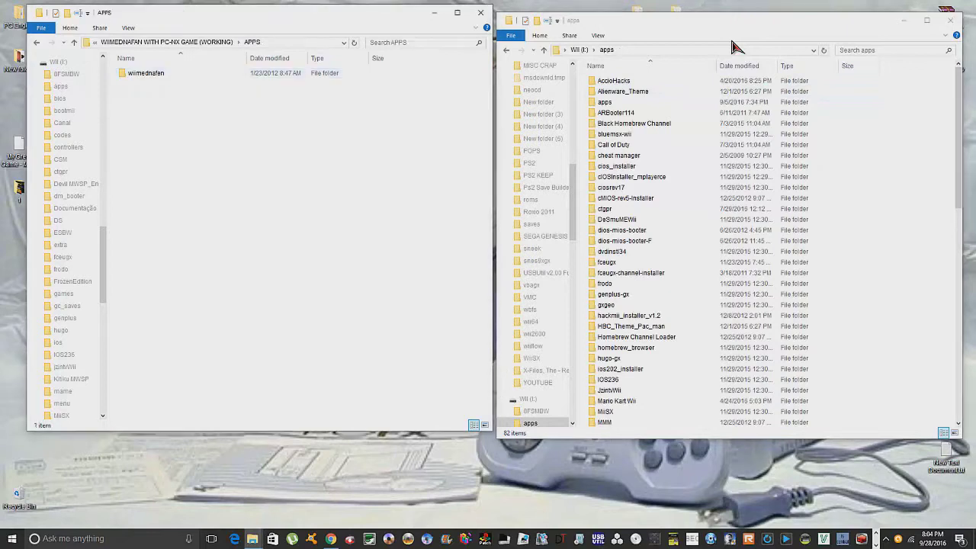
Step: Copy the wiimednafen folder from the package's APPS folder into the apps folder on the WII (I:) drive
{"action": "right_click", "coordinate": [169, 72]}
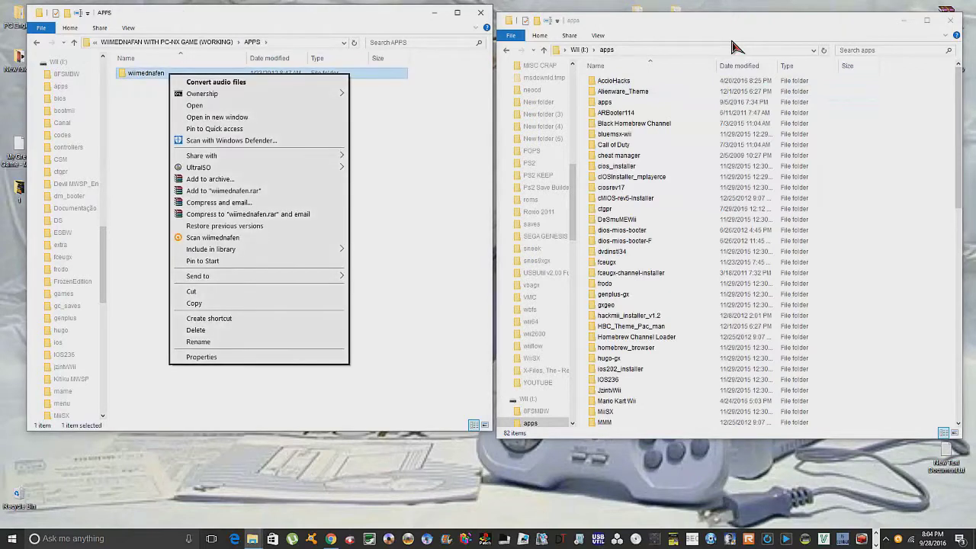
{"action": "left_click", "coordinate": [194, 303]}
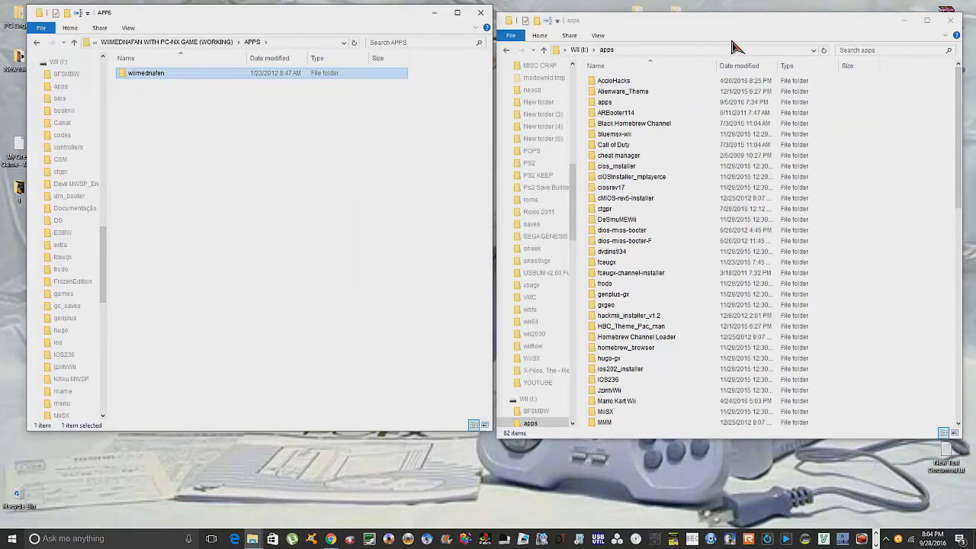
{"action": "key", "text": "alt+Tab"}
{"action": "key", "text": "Menu"}
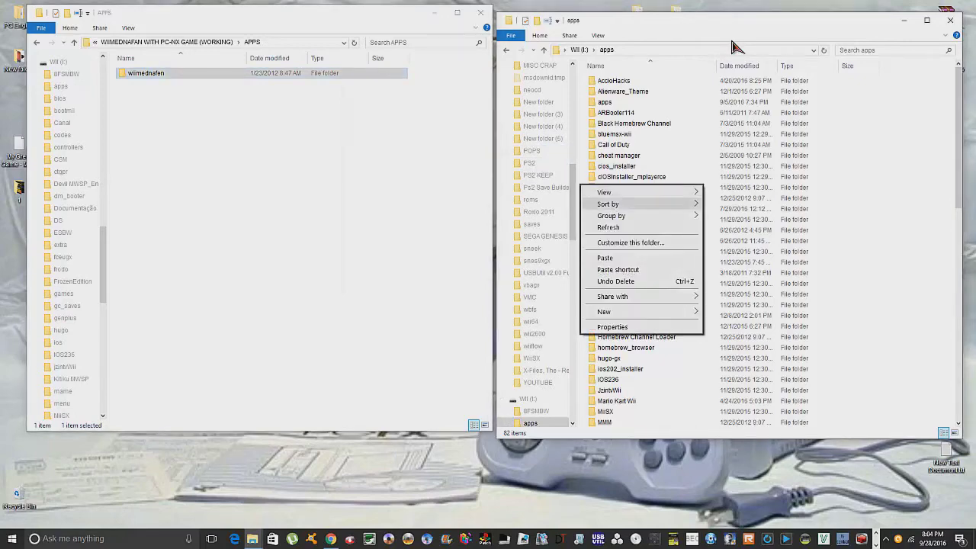
{"action": "key", "text": "Down"}
{"action": "key", "text": "Down"}
{"action": "key", "text": "Down"}
{"action": "key", "text": "Down"}
{"action": "key", "text": "Return"}
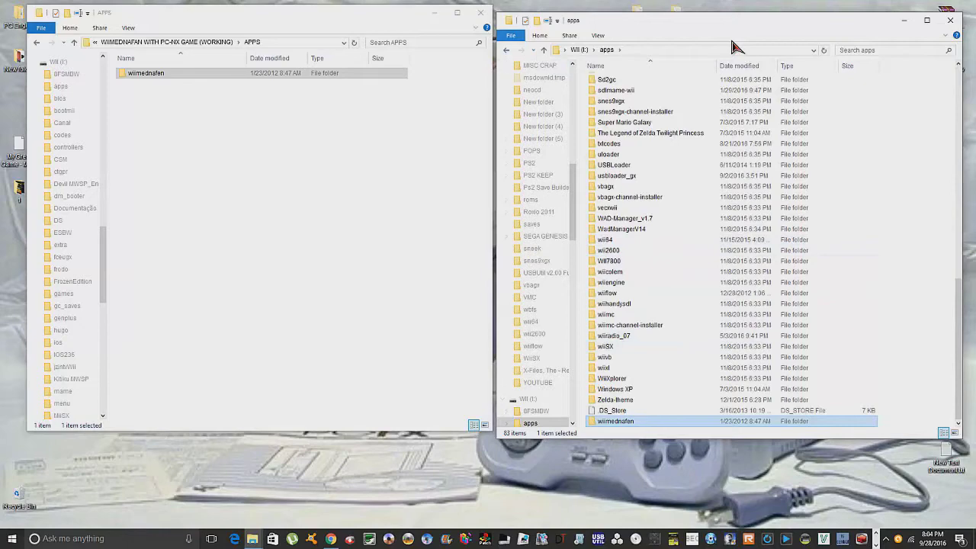
Step: Return both windows to their parent folders and copy the package's main wiimednafen folder to the clipboard
{"action": "key", "text": "BackSpace"}
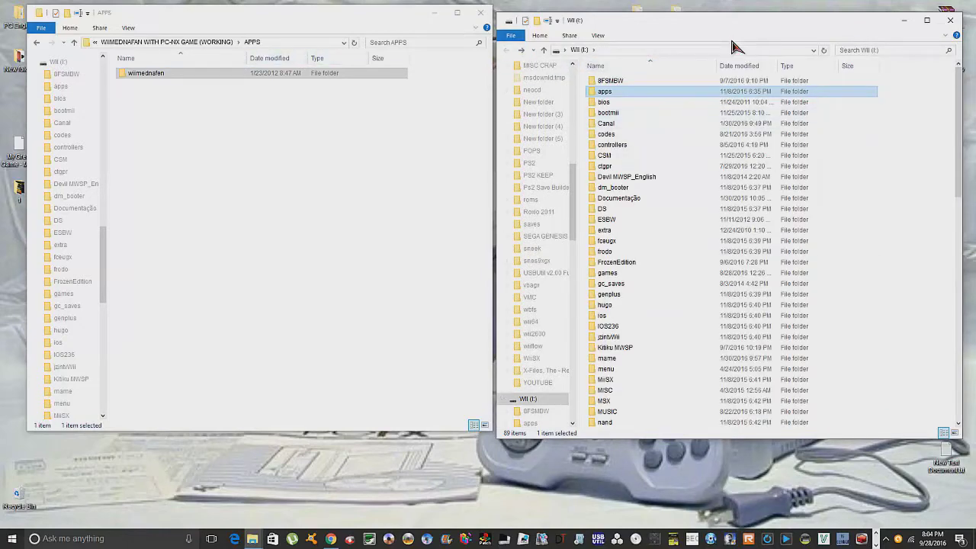
{"action": "key", "text": "alt+Tab"}
{"action": "key", "text": "BackSpace"}
{"action": "key", "text": "Down"}
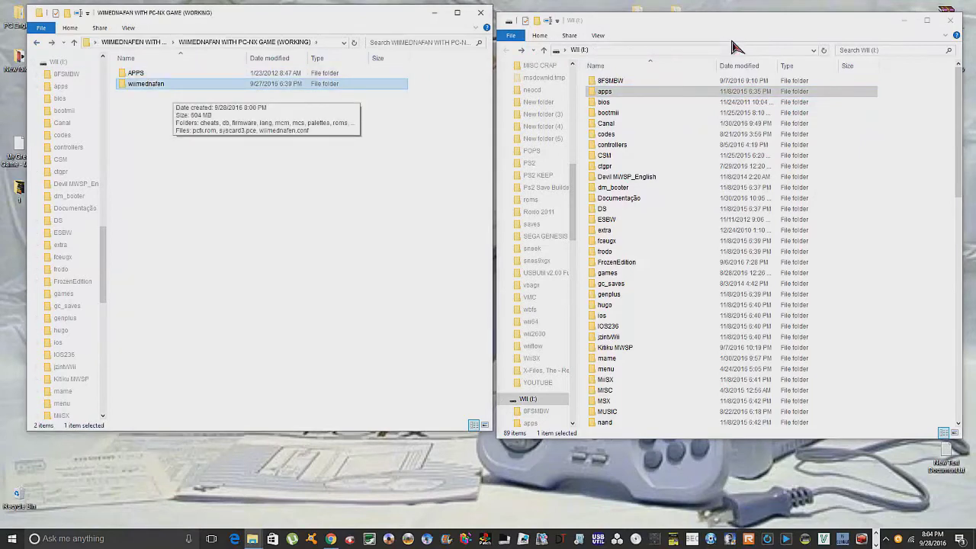
{"action": "key", "text": "shift+F10"}
{"action": "key", "text": "Up"}
{"action": "key", "text": "Up"}
{"action": "key", "text": "Up"}
{"action": "key", "text": "Up"}
{"action": "key", "text": "Up"}
{"action": "key", "text": "Up"}
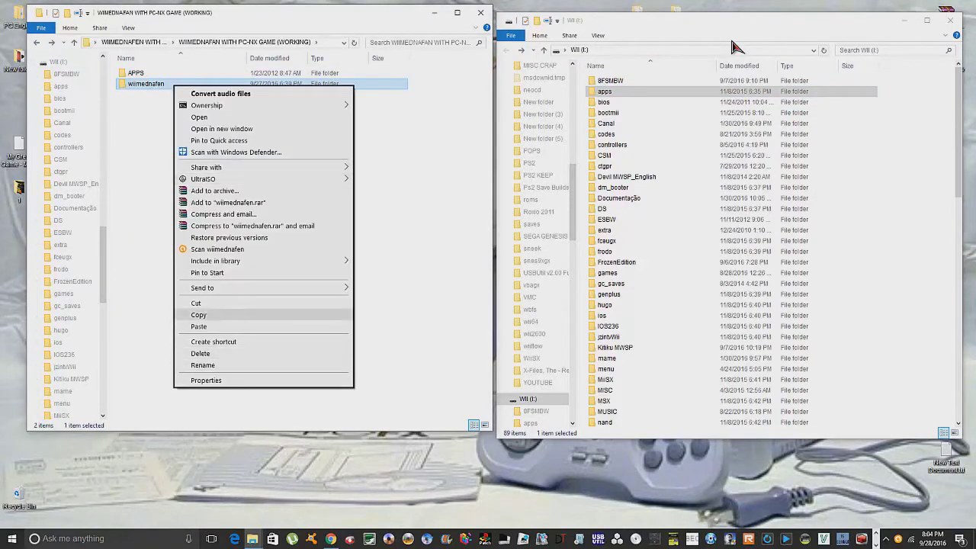
{"action": "key", "text": "Return"}
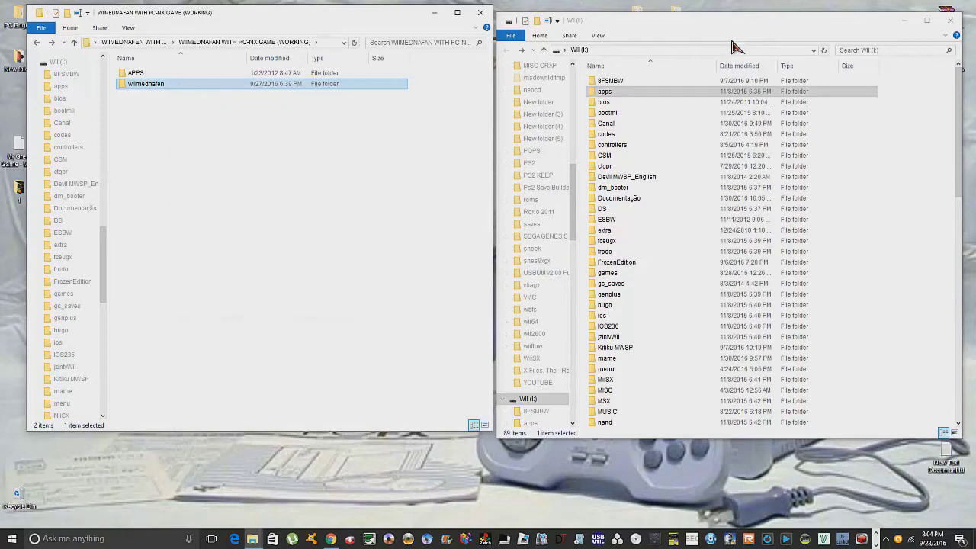
{"action": "left_click", "coordinate": [731, 44]}
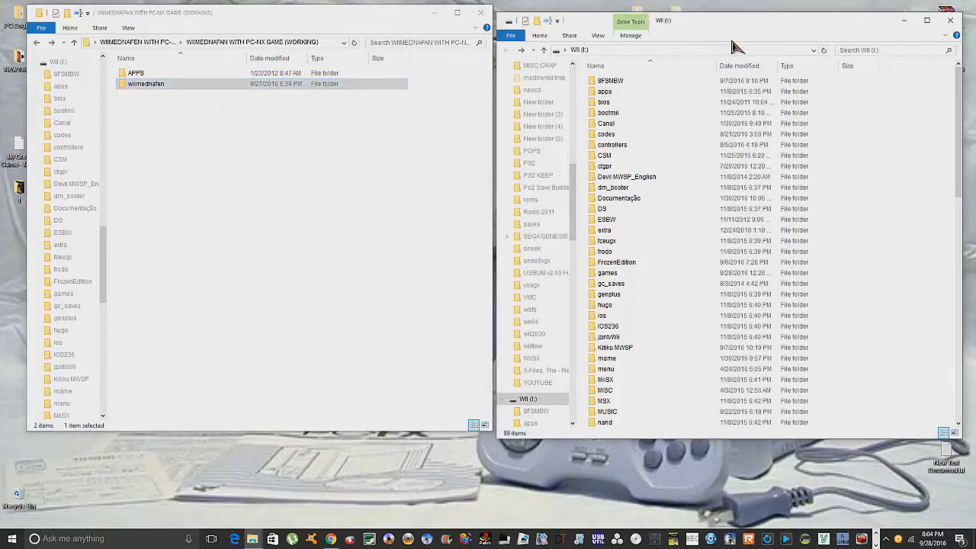
Step: Open roms > PC-FX in the package's wiimednafen folder and examine the available actions for the Tyoushin Heiki Zeroigar folder
{"action": "key", "text": "alt+Tab"}
{"action": "key", "text": "Return"}
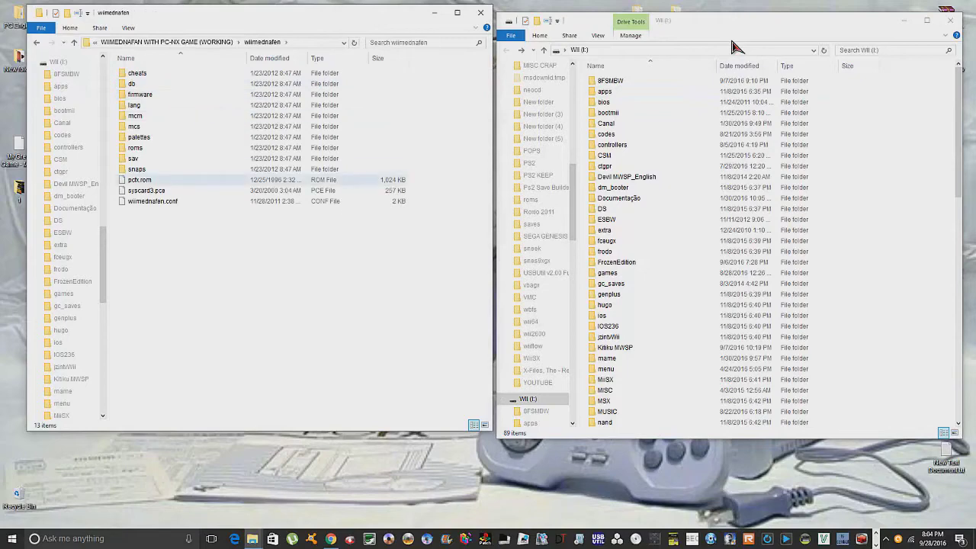
{"action": "double_click", "coordinate": [152, 147]}
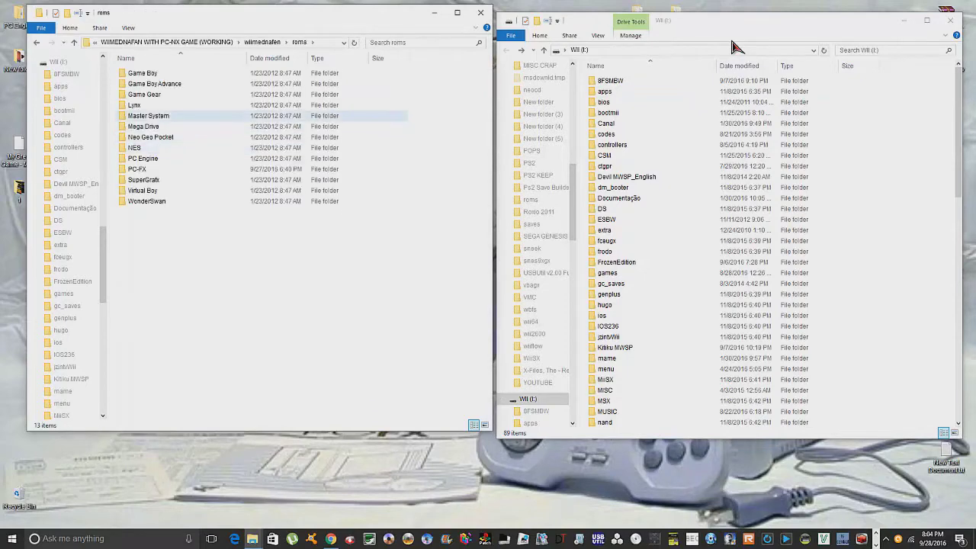
{"action": "key", "text": "Return"}
{"action": "right_click", "coordinate": [175, 74]}
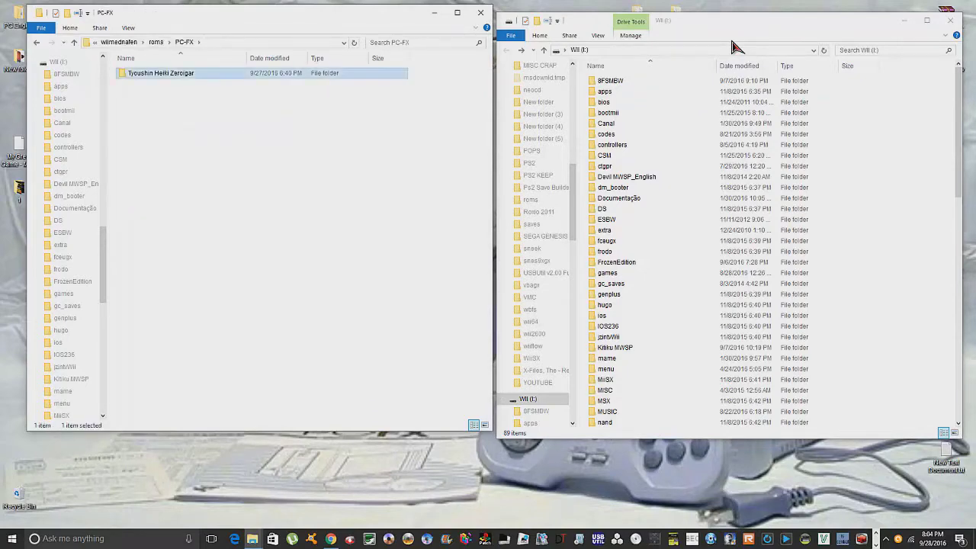
{"action": "mouse_move", "coordinate": [228, 277]}
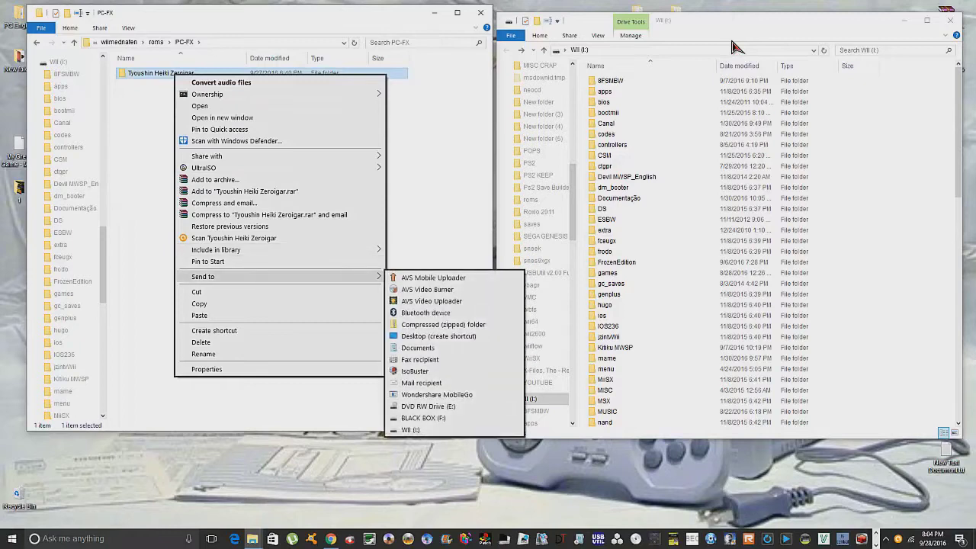
{"action": "key", "text": "Up"}
{"action": "key", "text": "Up"}
{"action": "key", "text": "Up"}
{"action": "key", "text": "Up"}
{"action": "key", "text": "Up"}
{"action": "key", "text": "Up"}
{"action": "key", "text": "Up"}
{"action": "key", "text": "Up"}
{"action": "key", "text": "Up"}
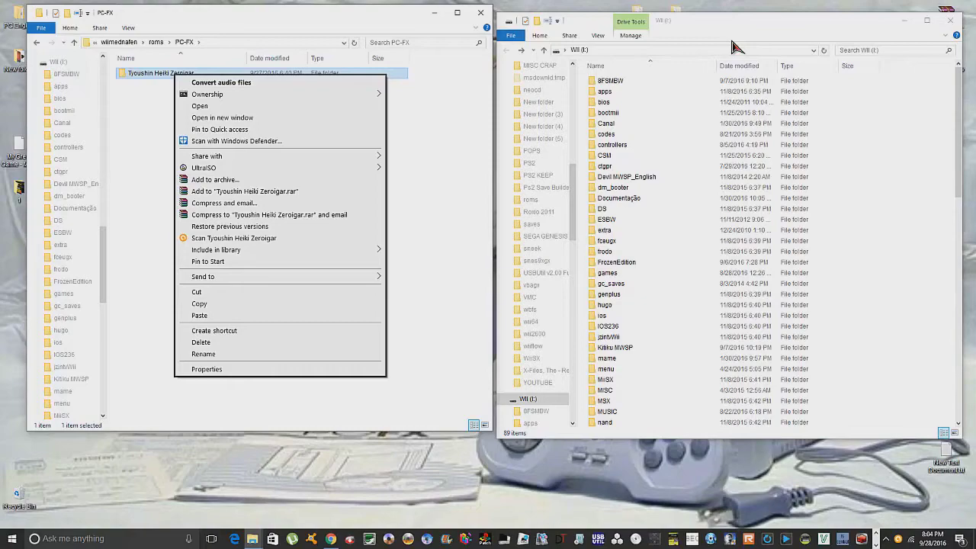
Step: Bring up the BLACK BOX (F:) window beside the package window and return the latter to its top-level folder
{"action": "left_click", "coordinate": [252, 539]}
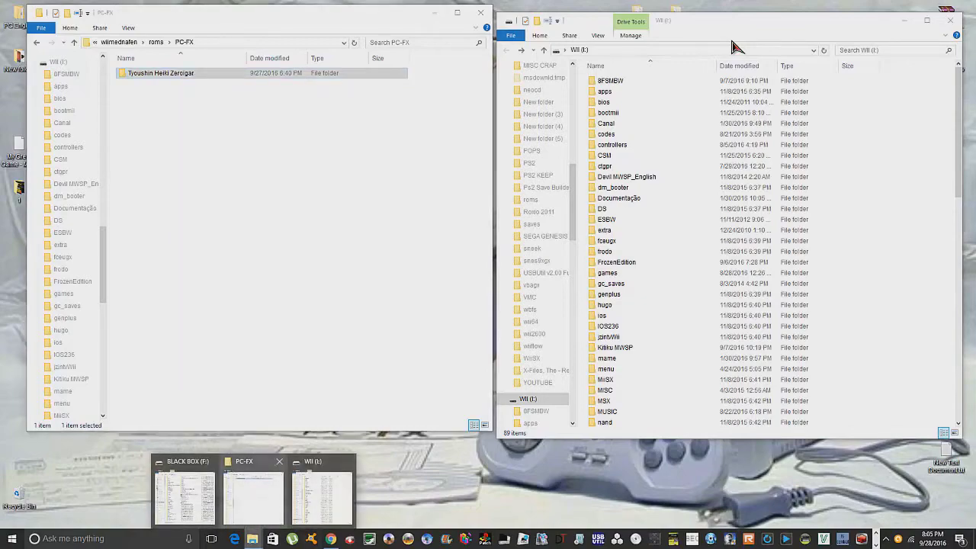
{"action": "left_click", "coordinate": [185, 496]}
{"action": "left_click_drag", "start_coordinate": [367, 34], "coordinate": [732, 46]}
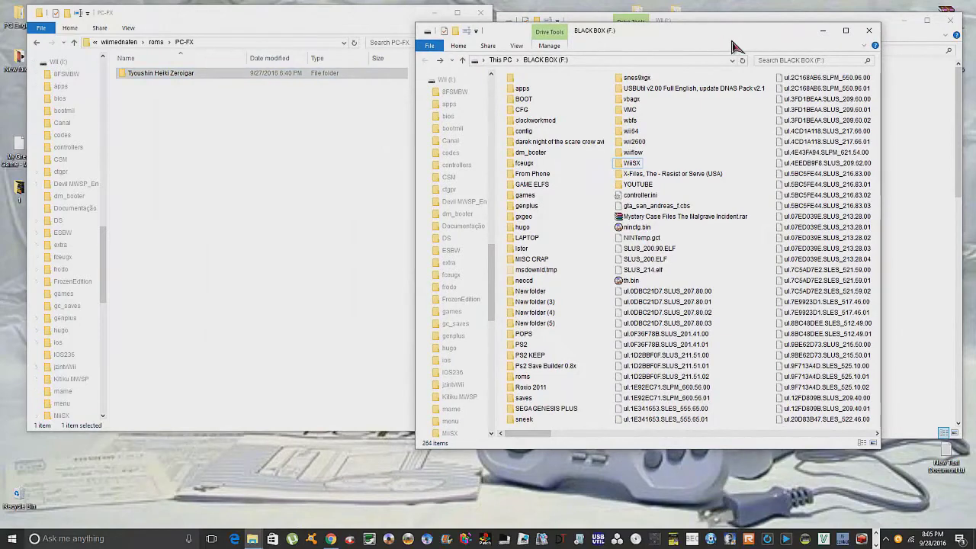
{"action": "key", "text": "alt+Tab"}
{"action": "key", "text": "alt+Up"}
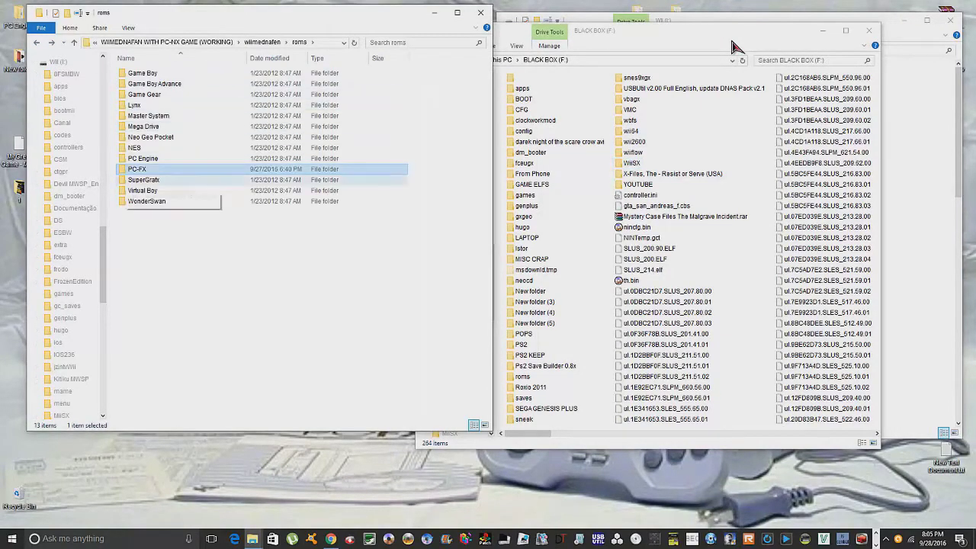
{"action": "key", "text": "alt+Up"}
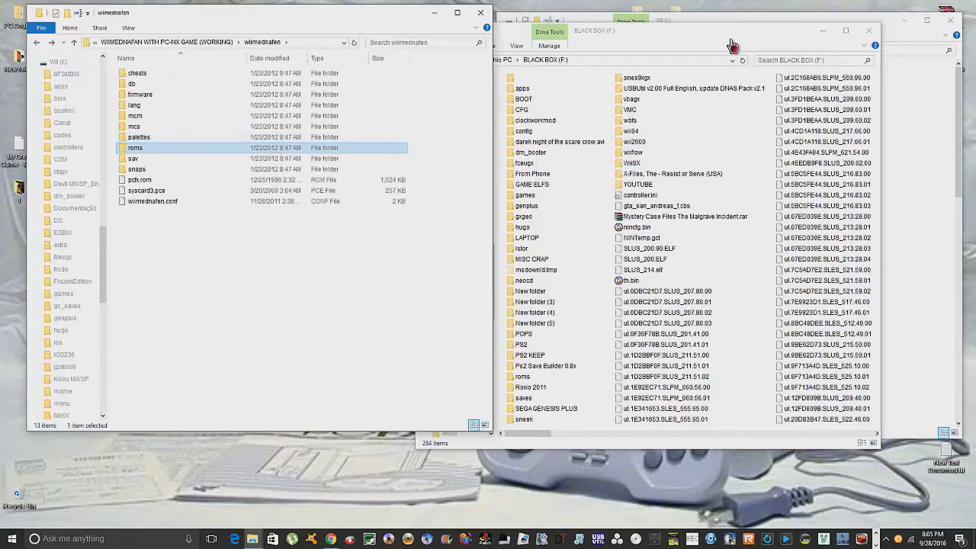
{"action": "key", "text": "alt+Up"}
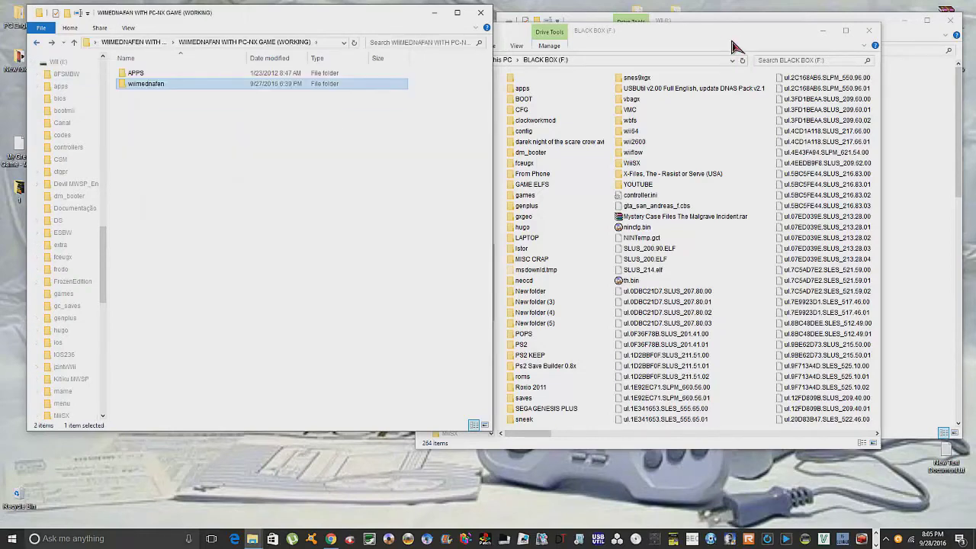
Step: Copy the package's main wiimednafen folder to the root of the BLACK BOX (F:) drive and minimize that drive's window
{"action": "key", "text": "Menu"}
{"action": "key", "text": "Down"}
{"action": "key", "text": "Down"}
{"action": "key", "text": "Down"}
{"action": "key", "text": "Down"}
{"action": "key", "text": "Down"}
{"action": "key", "text": "Down"}
{"action": "key", "text": "Down"}
{"action": "key", "text": "Down"}
{"action": "key", "text": "Down"}
{"action": "key", "text": "Down"}
{"action": "key", "text": "Down"}
{"action": "key", "text": "Down"}
{"action": "key", "text": "Down"}
{"action": "key", "text": "Down"}
{"action": "key", "text": "Down"}
{"action": "key", "text": "Down"}
{"action": "key", "text": "Down"}
{"action": "key", "text": "Down"}
{"action": "key", "text": "Return"}
{"action": "left_click", "coordinate": [732, 44]}
{"action": "key", "text": "Menu"}
{"action": "key", "text": "Down"}
{"action": "key", "text": "Down"}
{"action": "key", "text": "Down"}
{"action": "key", "text": "Down"}
{"action": "key", "text": "Down"}
{"action": "key", "text": "Down"}
{"action": "key", "text": "Return"}
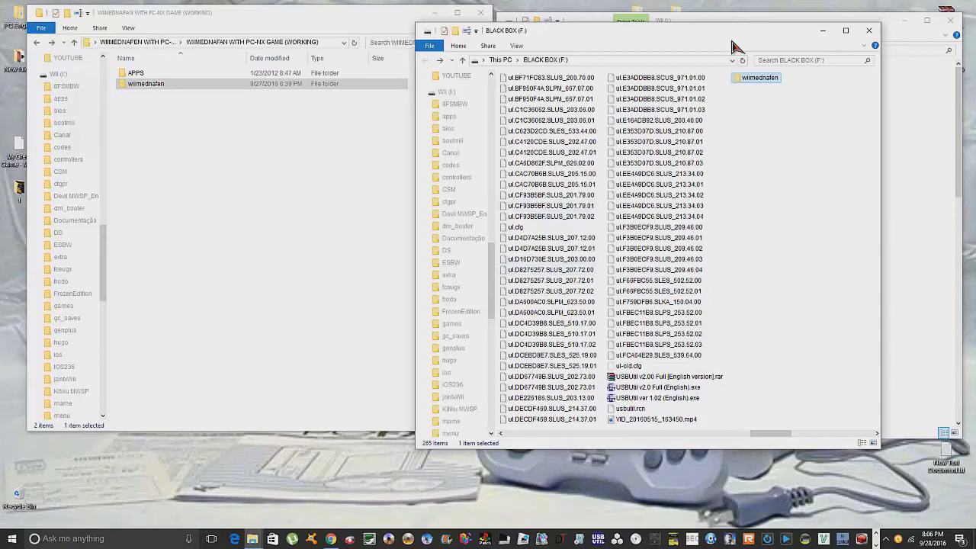
{"action": "scroll", "coordinate": [549, 217], "scroll_direction": "up", "scroll_amount": 6}
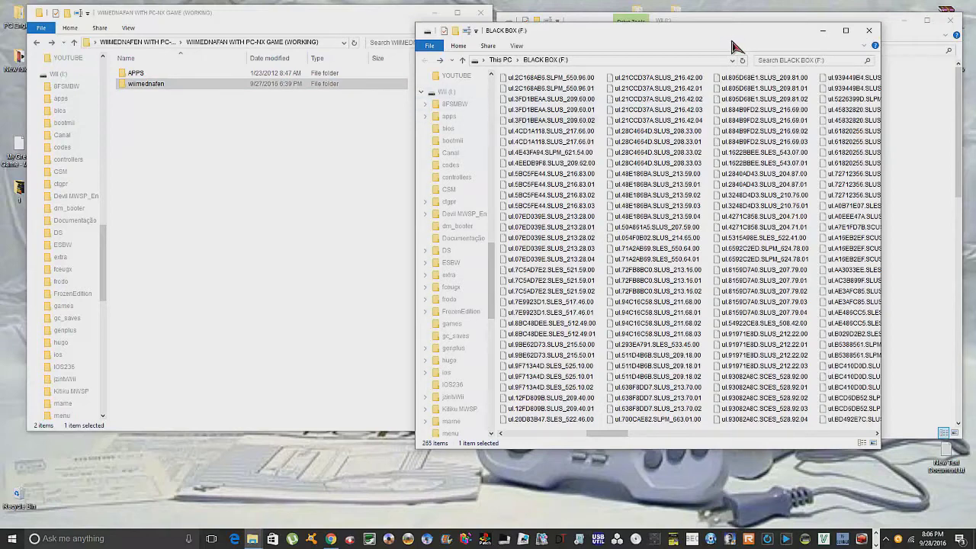
{"action": "left_click", "coordinate": [823, 31]}
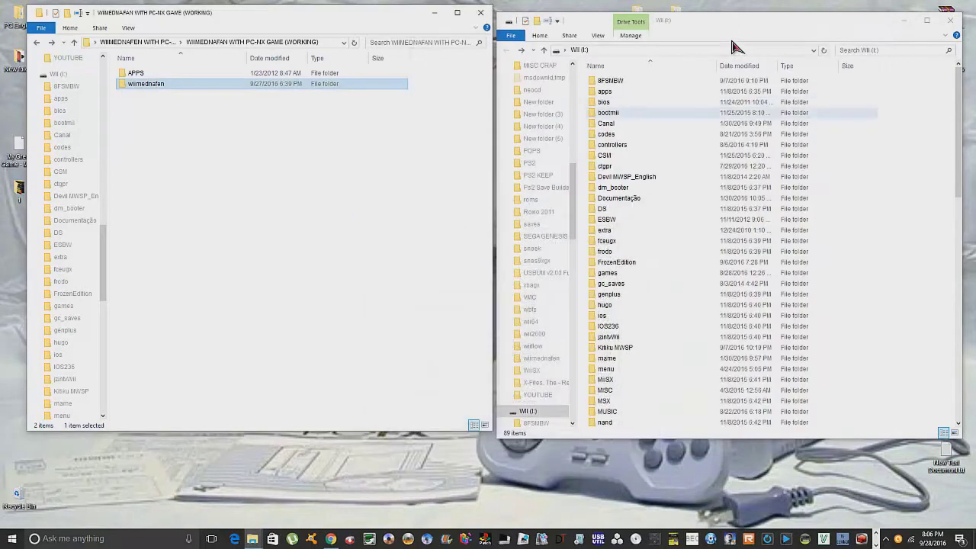
Step: Delete the Tyoushin Heiki Zeroigar folder from wiimednafen > roms > PC-FX in the extracted package
{"action": "key", "text": "Return"}
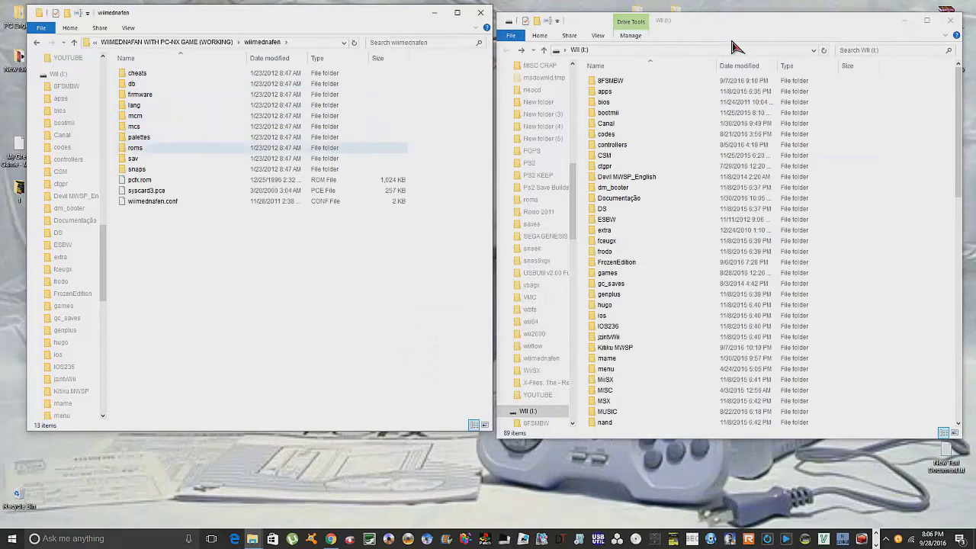
{"action": "double_click", "coordinate": [135, 147]}
{"action": "left_click", "coordinate": [137, 168]}
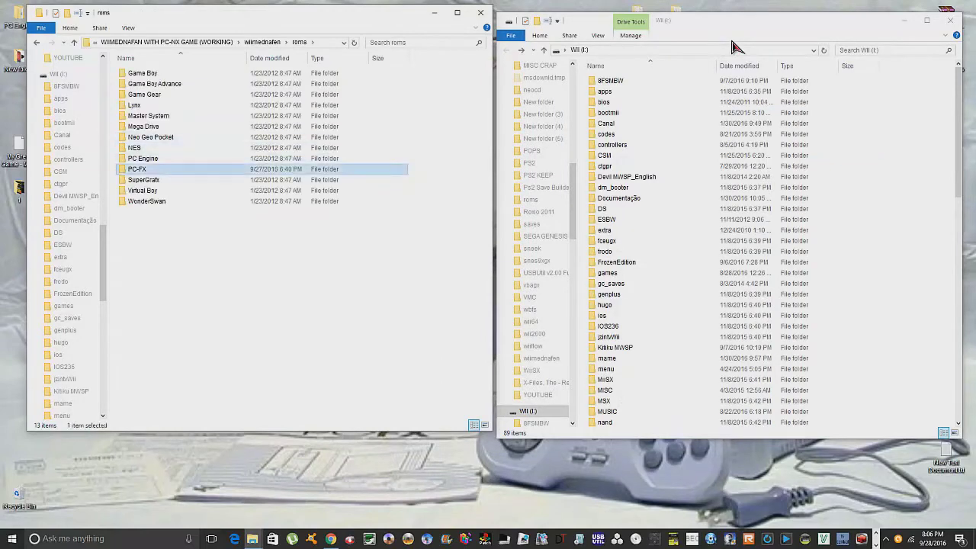
{"action": "key", "text": "Return"}
{"action": "key", "text": "Down"}
{"action": "right_click", "coordinate": [157, 70]}
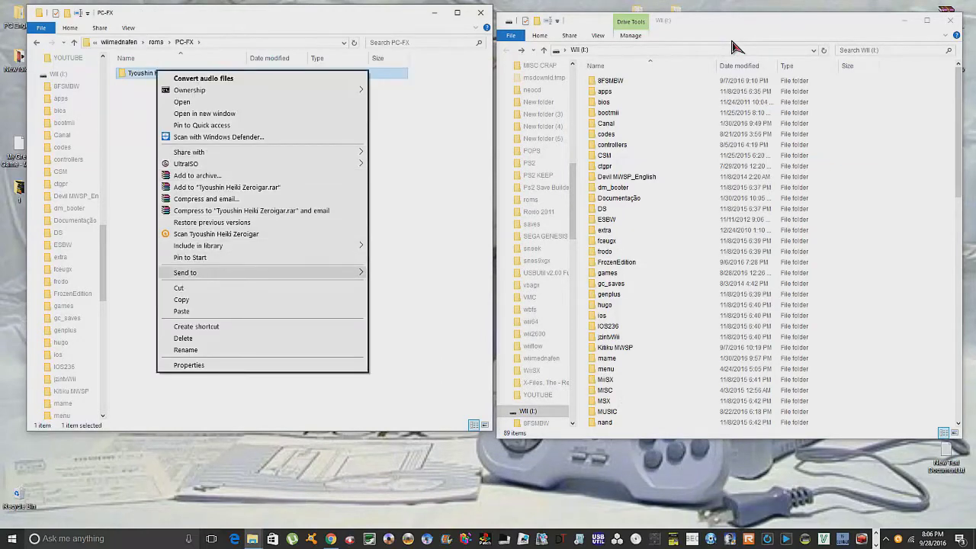
{"action": "left_click", "coordinate": [183, 338]}
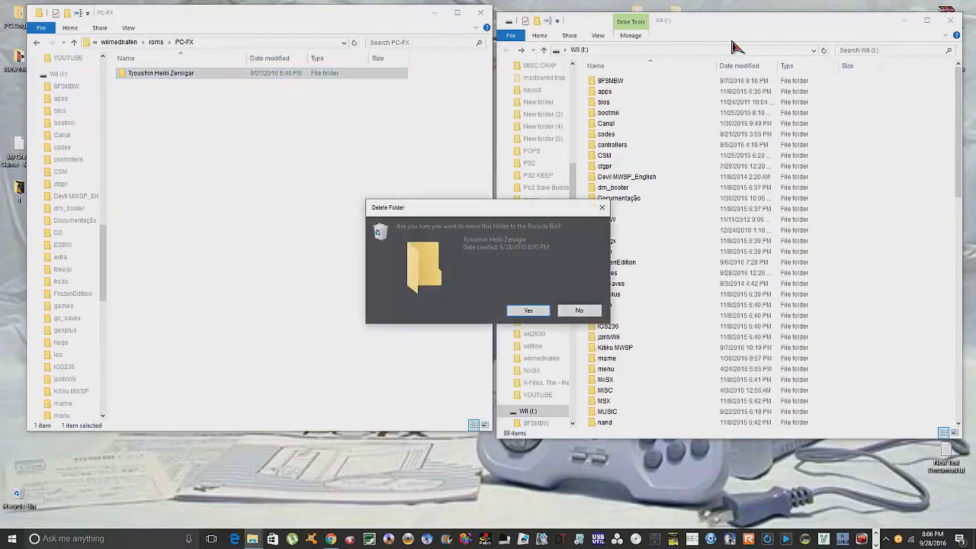
{"action": "key", "text": "Return"}
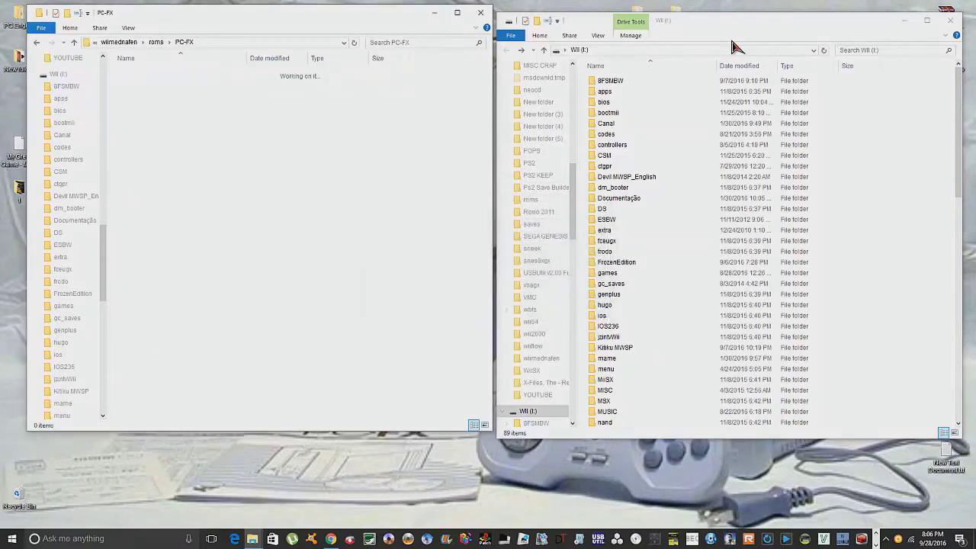
Step: Return to the package's top-level folder and copy its wiimednafen folder to the root of the WII (I:) drive
{"action": "key", "text": "alt+Up"}
{"action": "key", "text": "alt+Up"}
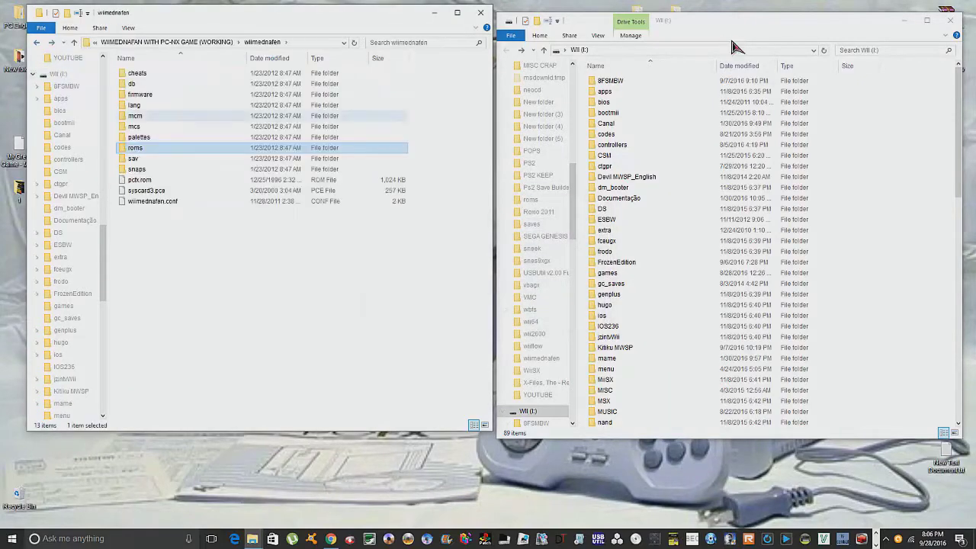
{"action": "key", "text": "alt+Up"}
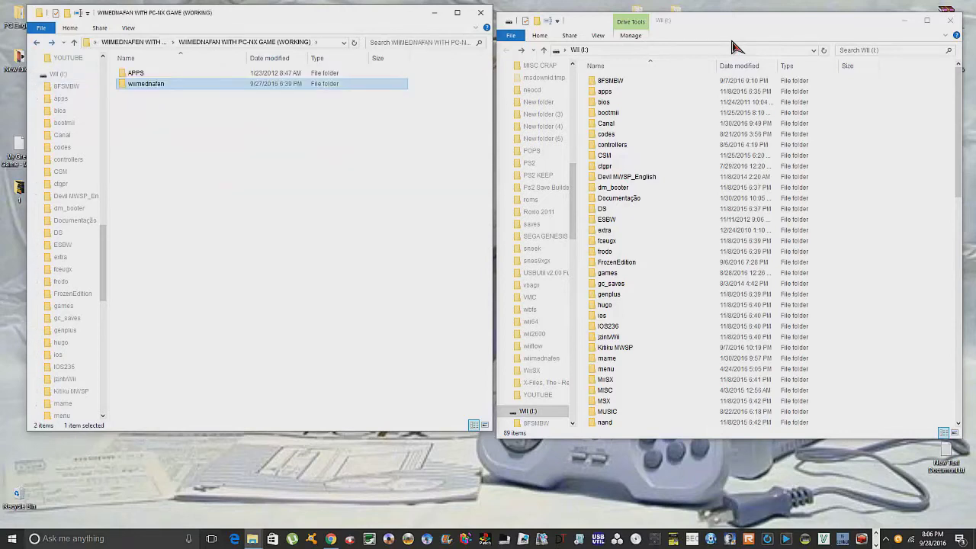
{"action": "left_click_drag", "start_coordinate": [146, 83], "coordinate": [585, 195]}
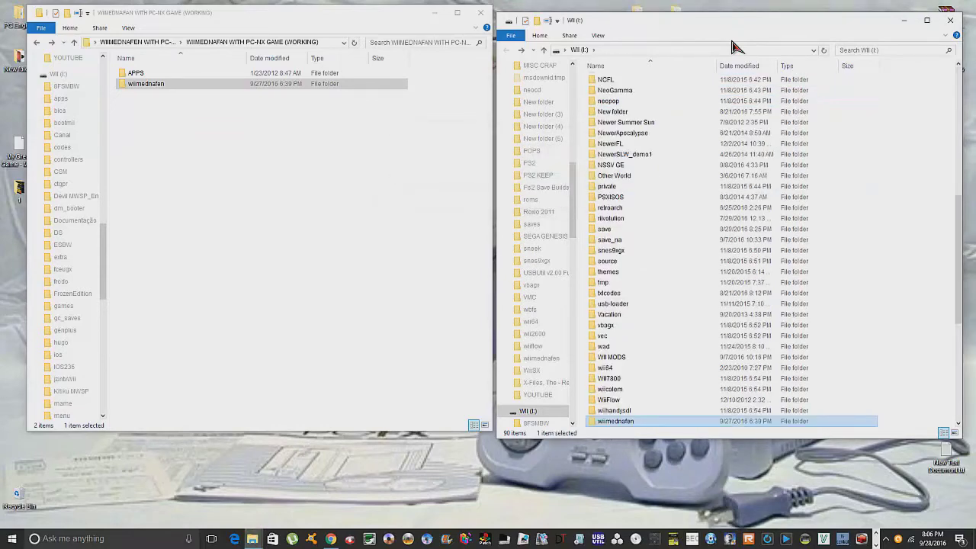
Step: Check the wiimednafen folder on the WII (I:) drive for the pcfx.rom file and close both folder windows
{"action": "key", "text": "Return"}
{"action": "key", "text": "p"}
{"action": "key", "text": "p"}
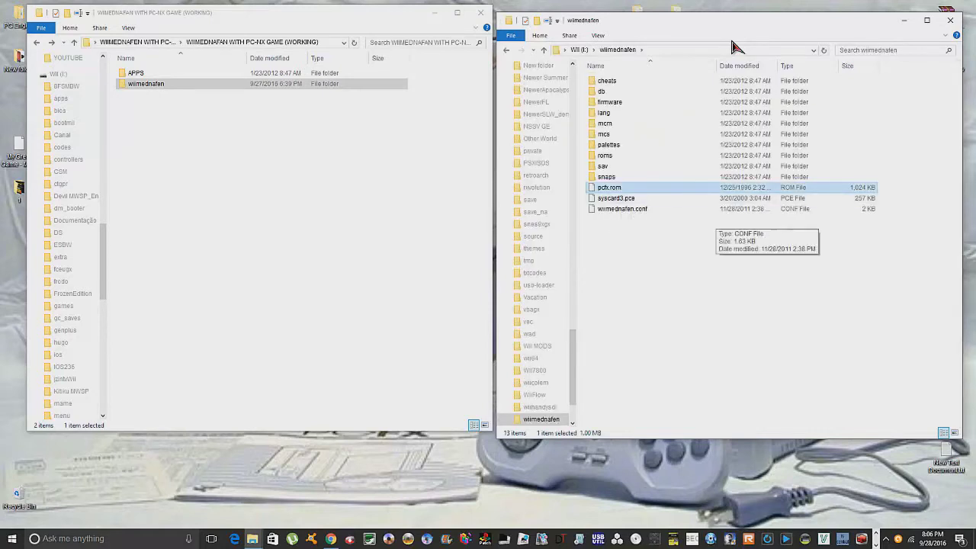
{"action": "left_click", "coordinate": [717, 229]}
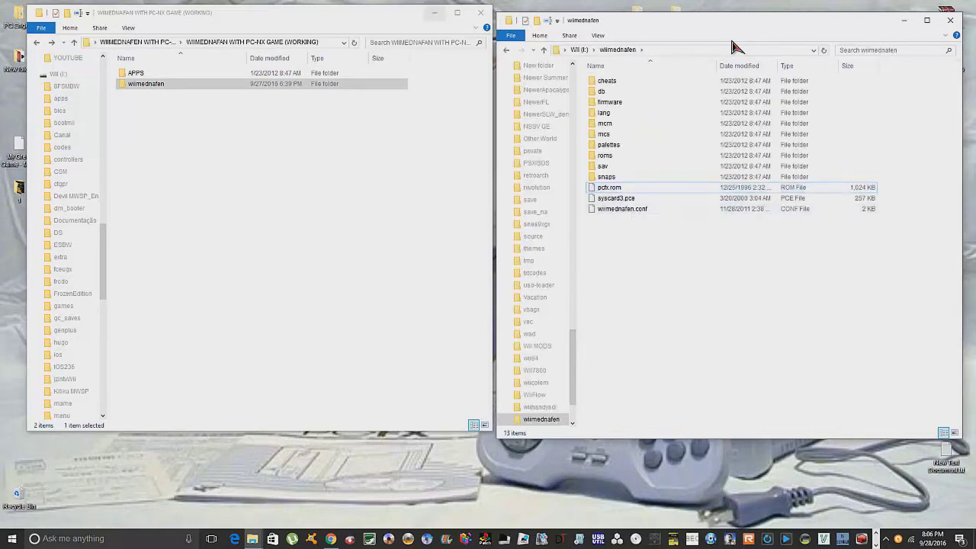
{"action": "left_click", "coordinate": [479, 12]}
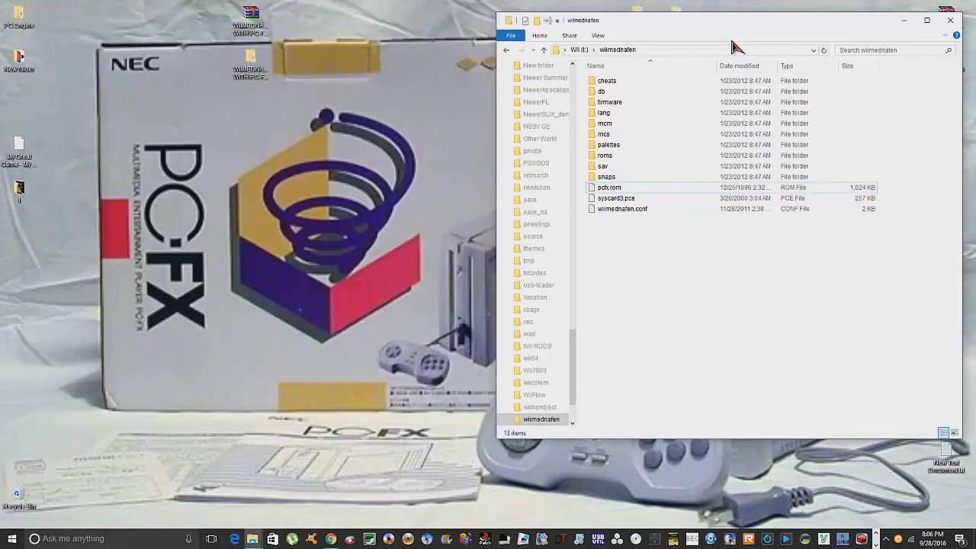
{"action": "left_click", "coordinate": [950, 20]}
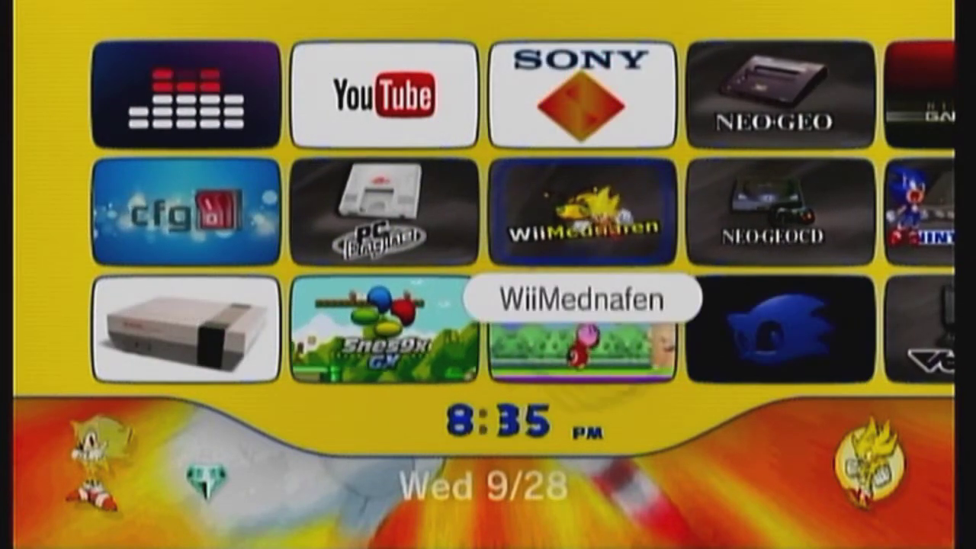
Step: Switch to the Wii console and launch the WiiMednafen channel
{"action": "left_click", "coordinate": [579, 213]}
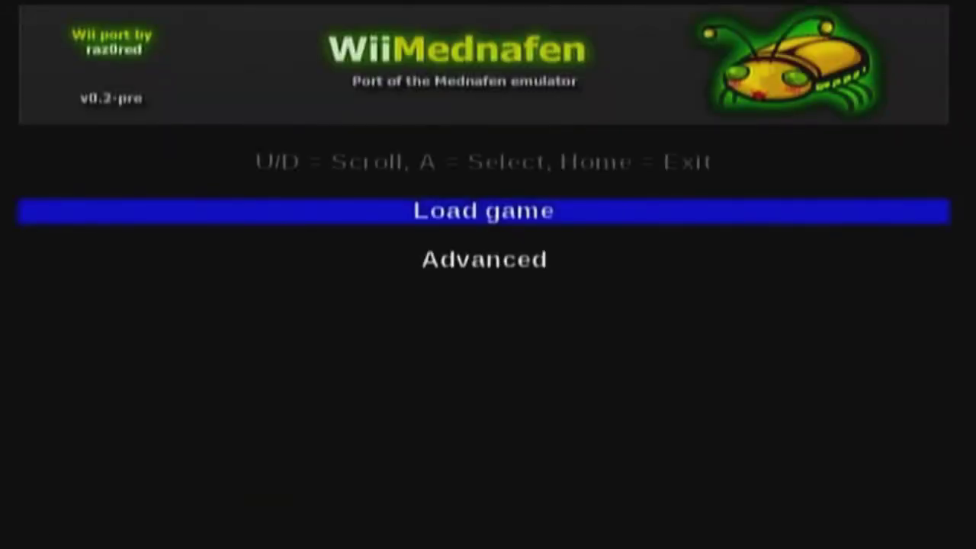
Step: Set the Wiimote menu orientation to Sideways in the advanced settings and return to the main menu
{"action": "key", "text": "Down"}
{"action": "key", "text": "Return"}
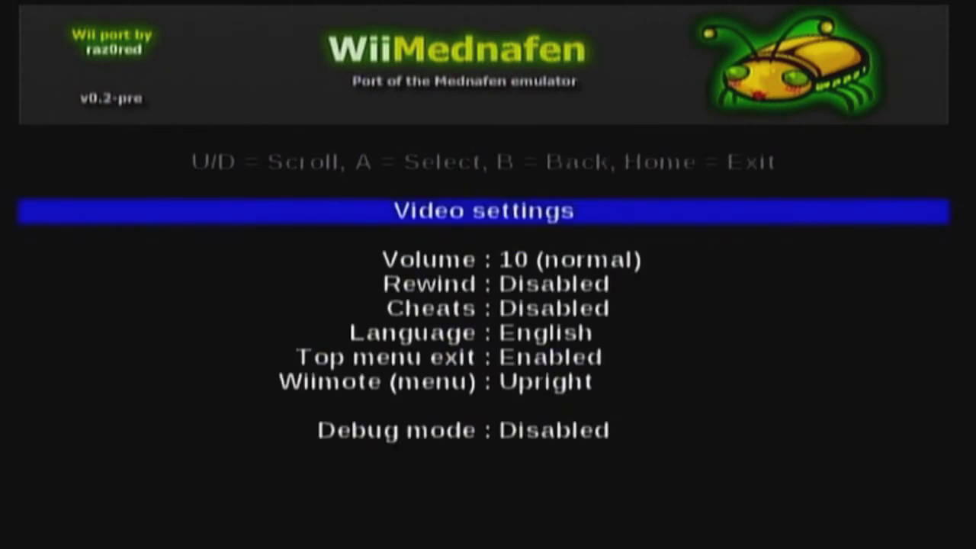
{"action": "key", "text": "Down"}
{"action": "key", "text": "Down"}
{"action": "key", "text": "Down"}
{"action": "key", "text": "Down"}
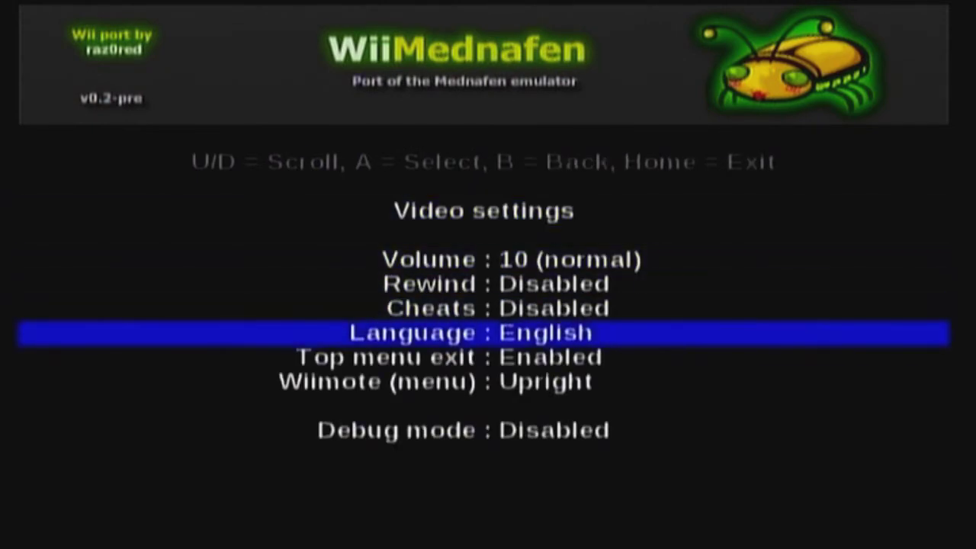
{"action": "key", "text": "Down"}
{"action": "key", "text": "Down"}
{"action": "key", "text": "Return"}
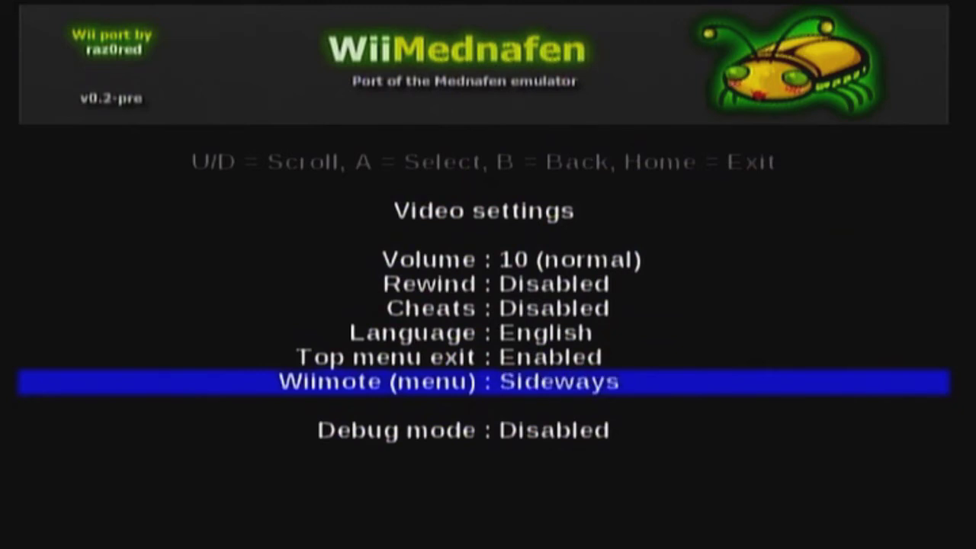
{"action": "key", "text": "Escape"}
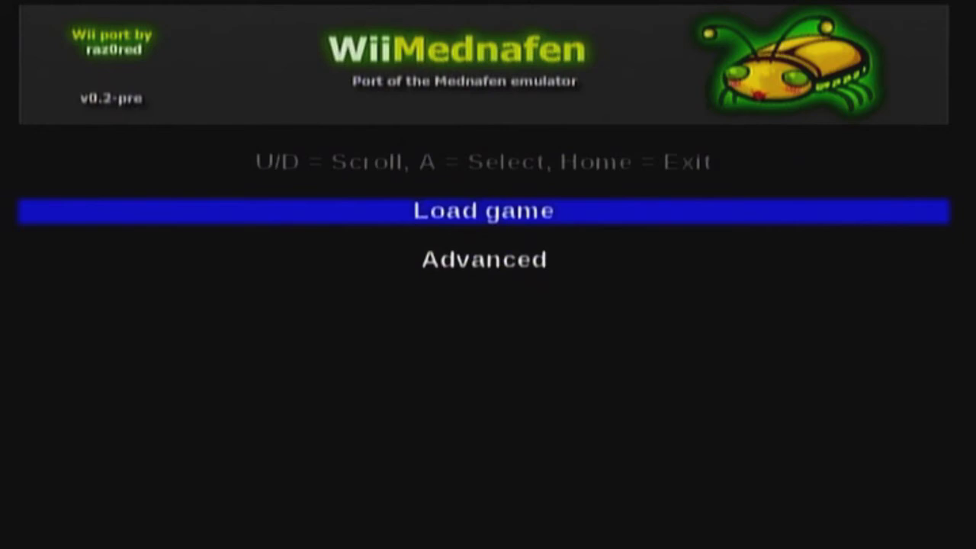
Step: Start loading a game and choose the USB Device as the source drive
{"action": "key", "text": "Return"}
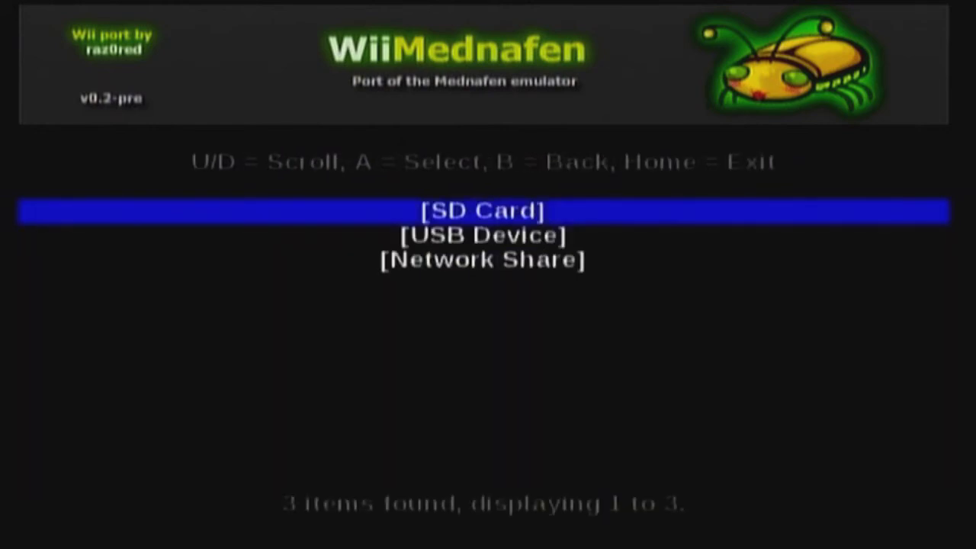
{"action": "key", "text": "Up"}
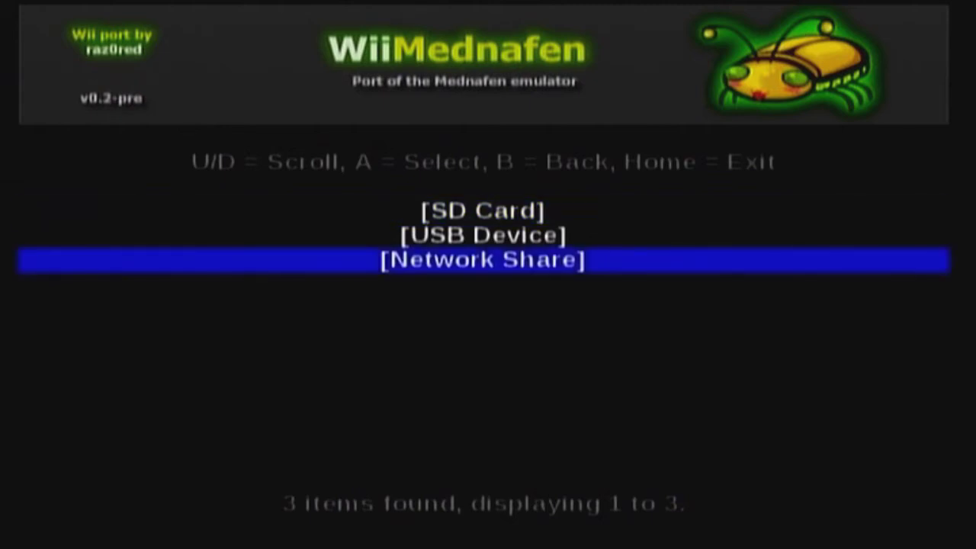
{"action": "key", "text": "Down"}
{"action": "key", "text": "Up"}
{"action": "key", "text": "Down"}
{"action": "key", "text": "Down"}
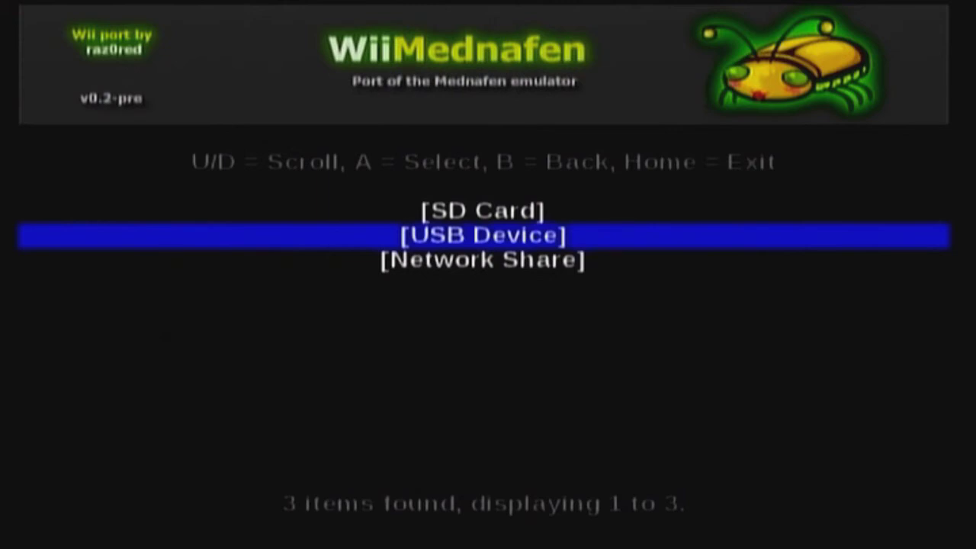
{"action": "key", "text": "Return"}
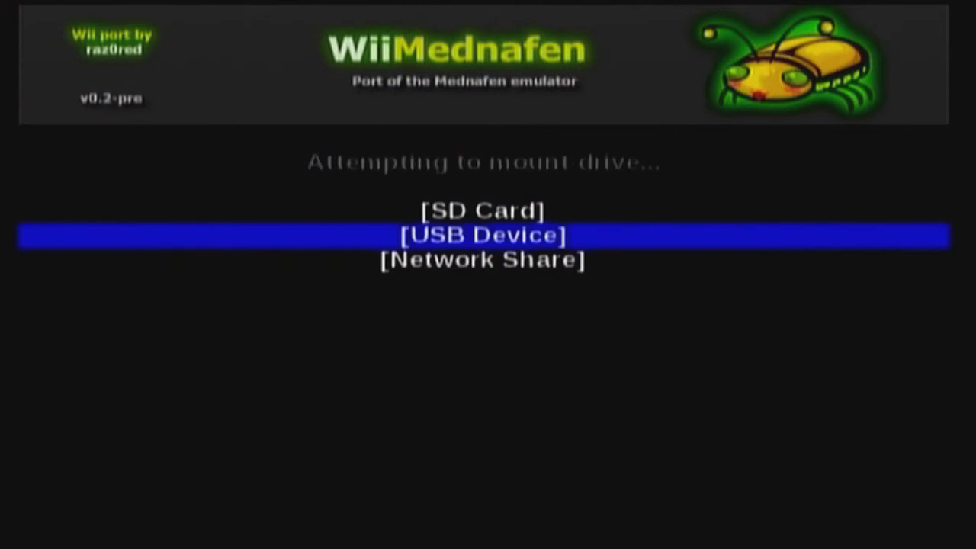